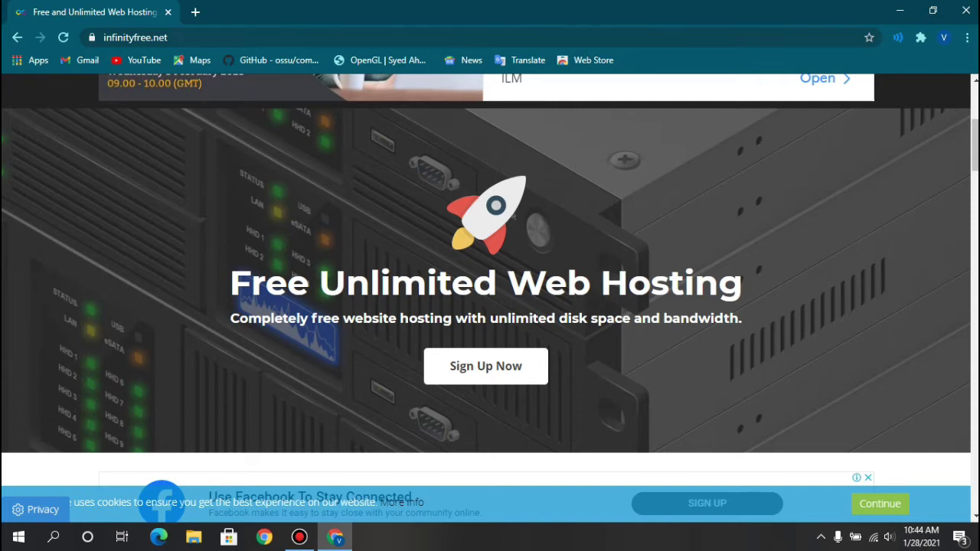
- Scroll through the InfinityFree homepage to look over the free hosting offer
scroll(490, 299, down, 10)
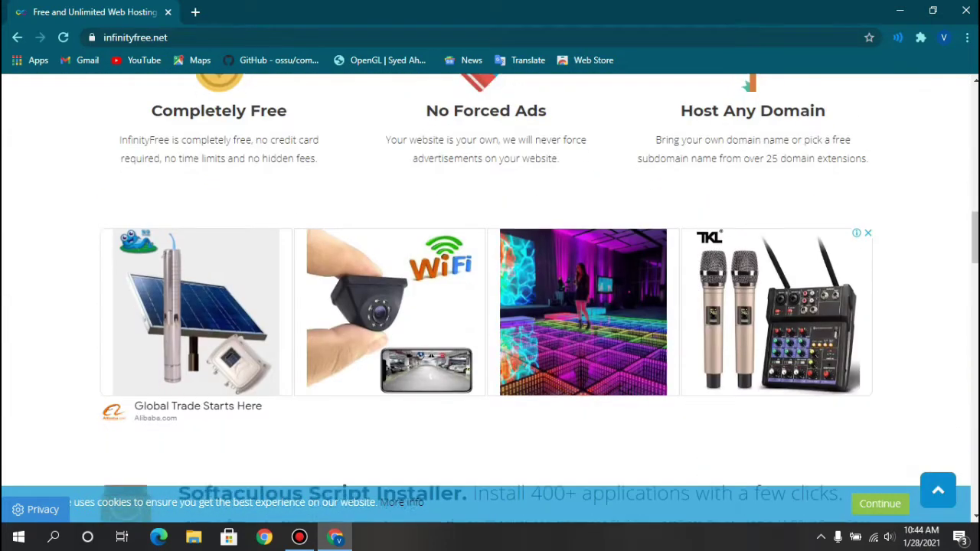
scroll(490, 299, down, 2)
scroll(490, 299, down, 5)
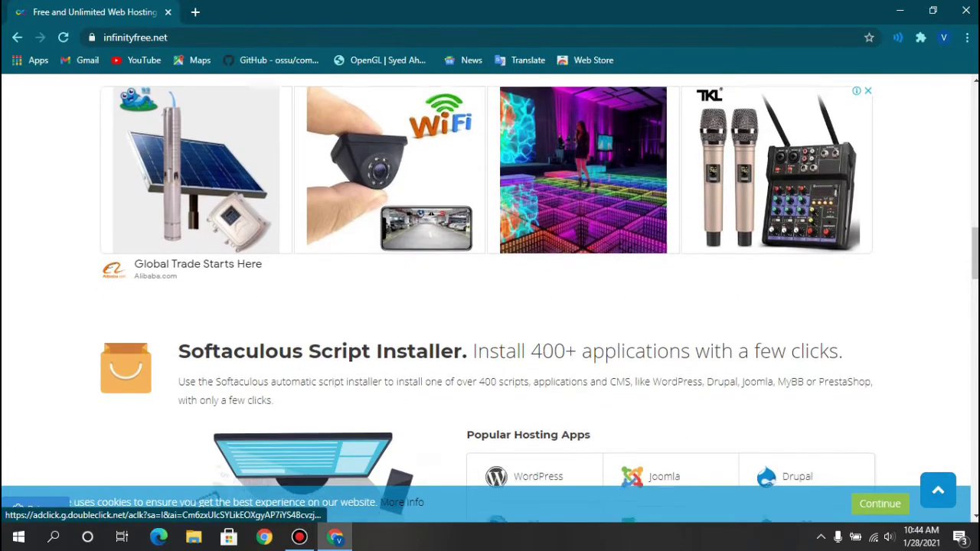
scroll(490, 299, down, 4)
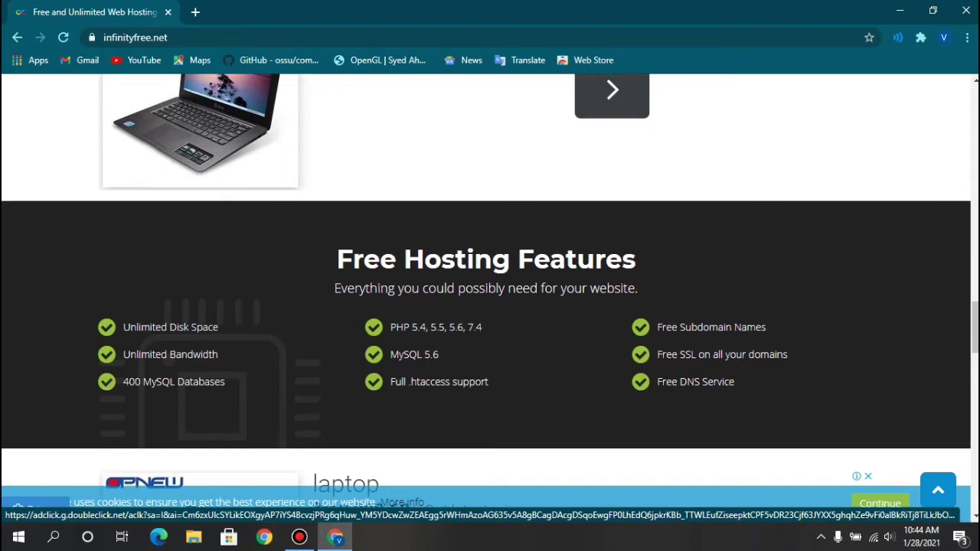
scroll(490, 299, up, 8)
scroll(491, 299, up, 10)
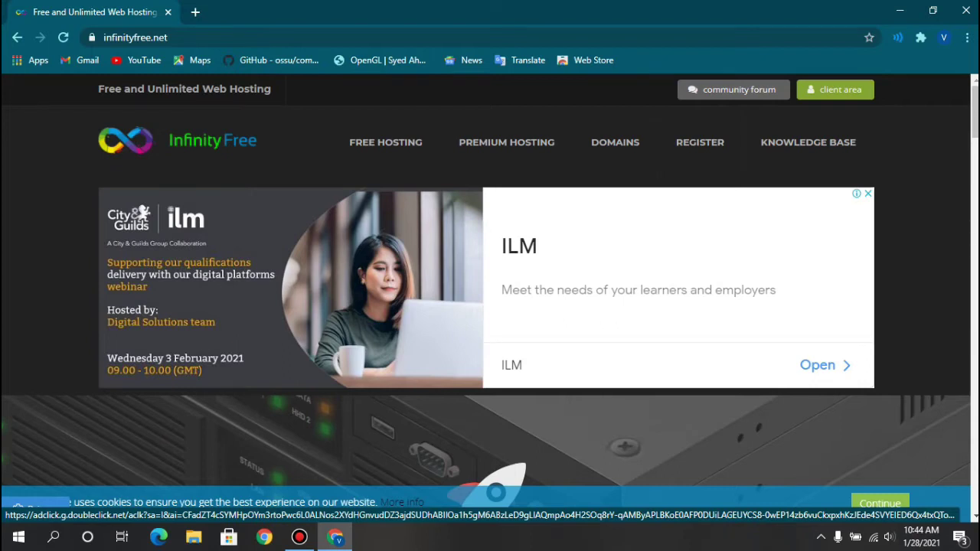
scroll(490, 299, down, 8)
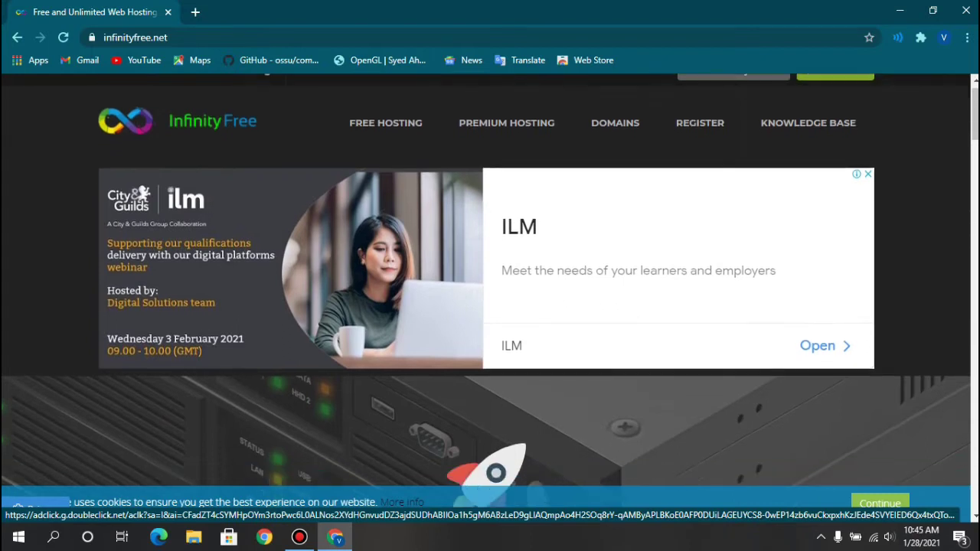
scroll(490, 299, down, 9)
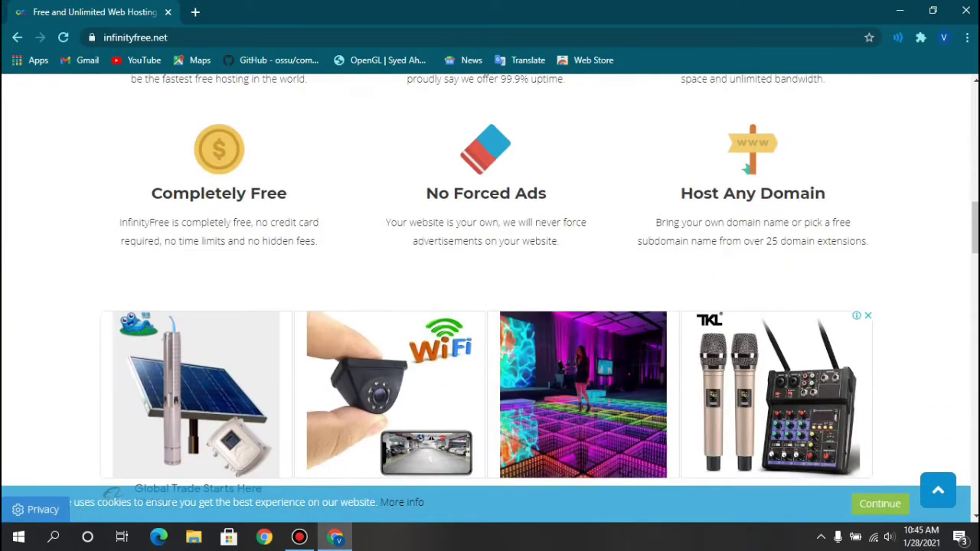
scroll(490, 299, down, 6)
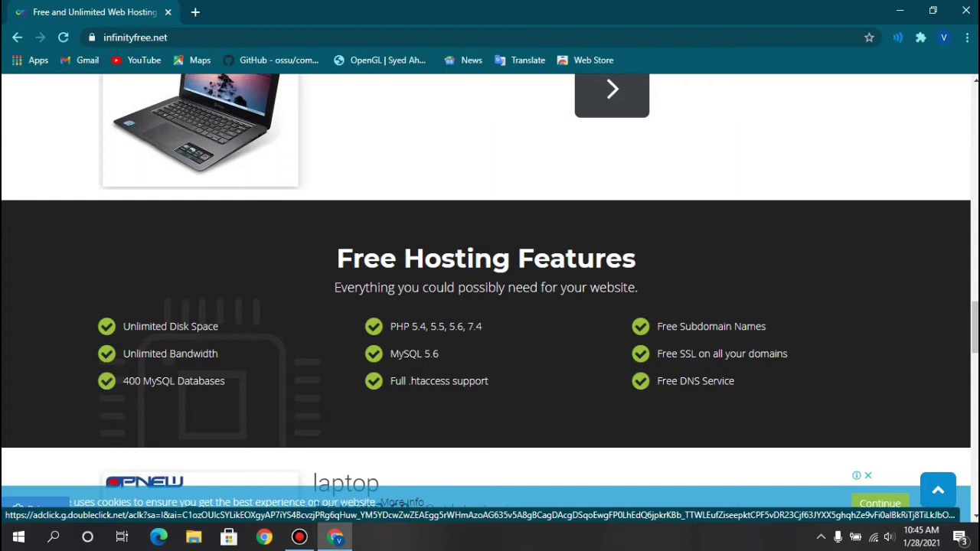
- Highlight the listed features: unlimited disk space, unlimited bandwidth, free subdomains, free SSL and free DNS
drag(123, 327, 219, 326)
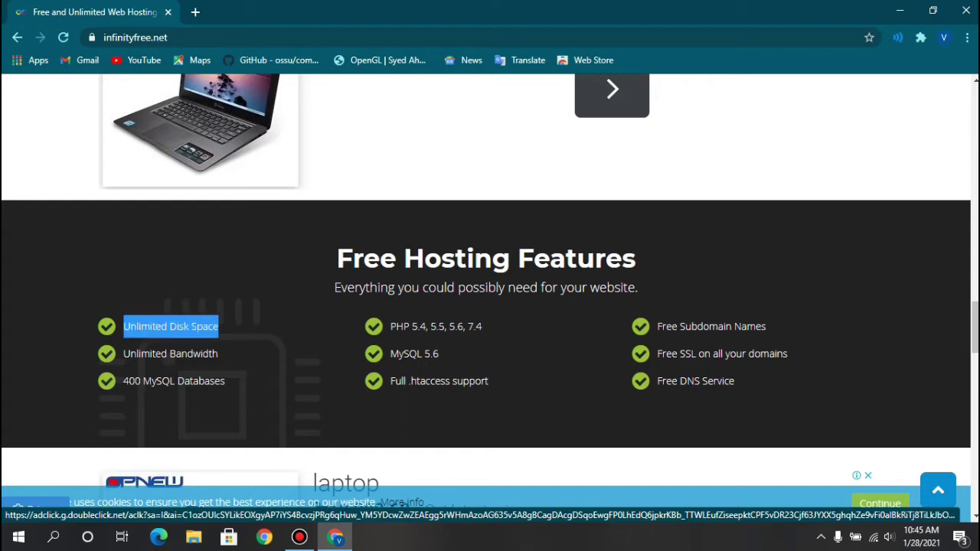
drag(123, 353, 220, 354)
click(219, 353)
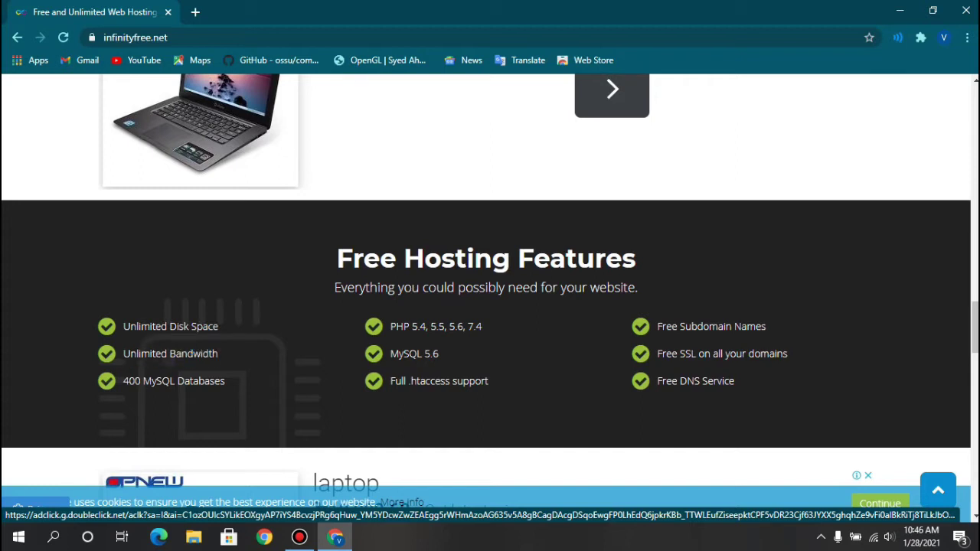
drag(657, 326, 765, 327)
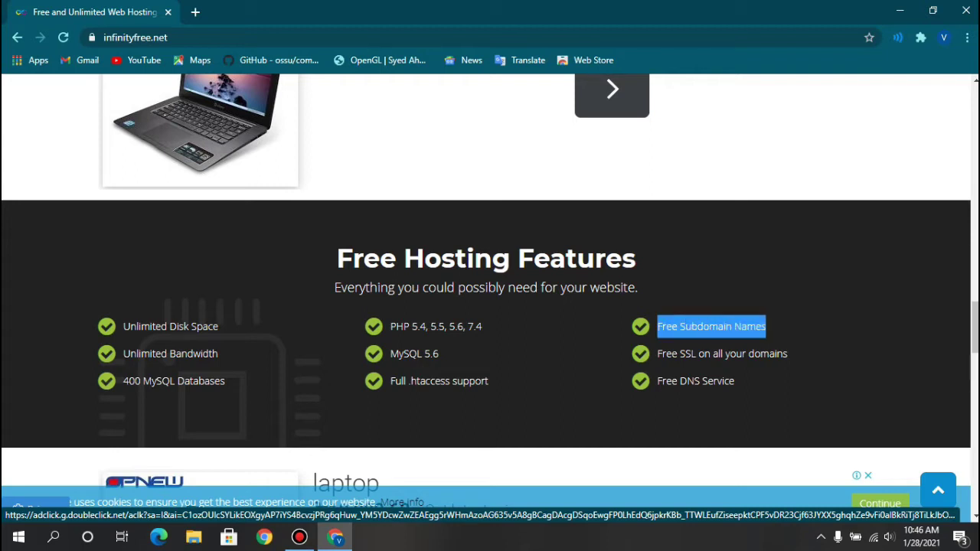
click(766, 327)
drag(657, 354, 788, 354)
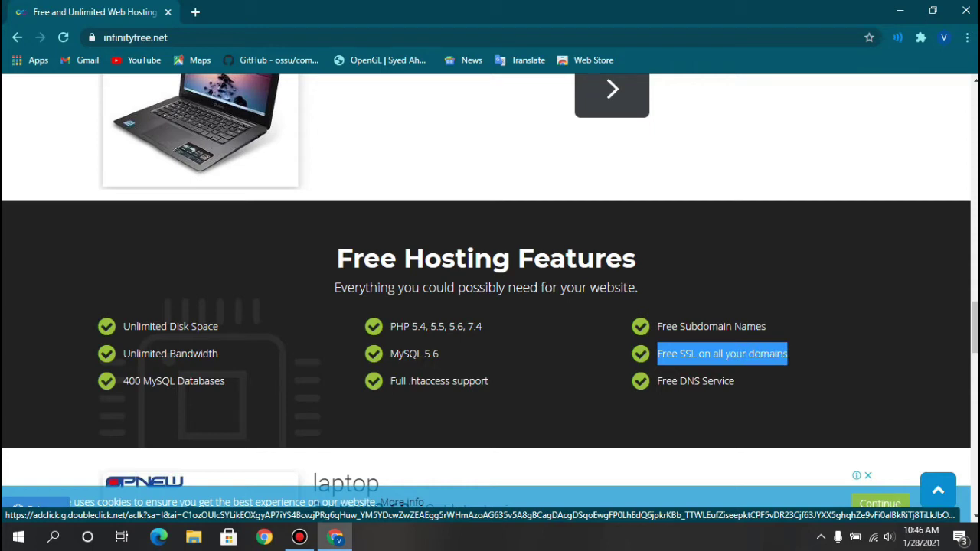
drag(734, 381, 657, 381)
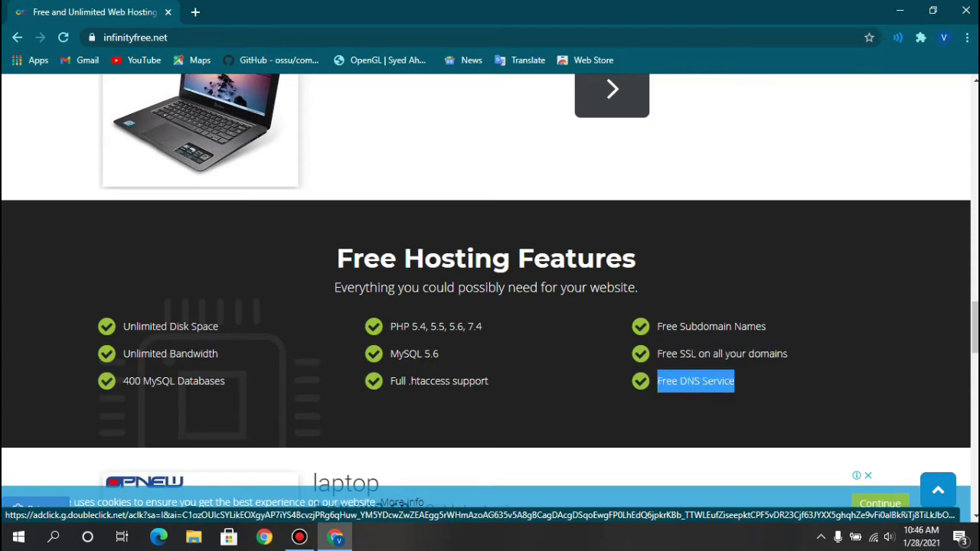
scroll(490, 306, down, 1)
scroll(490, 291, down, 6)
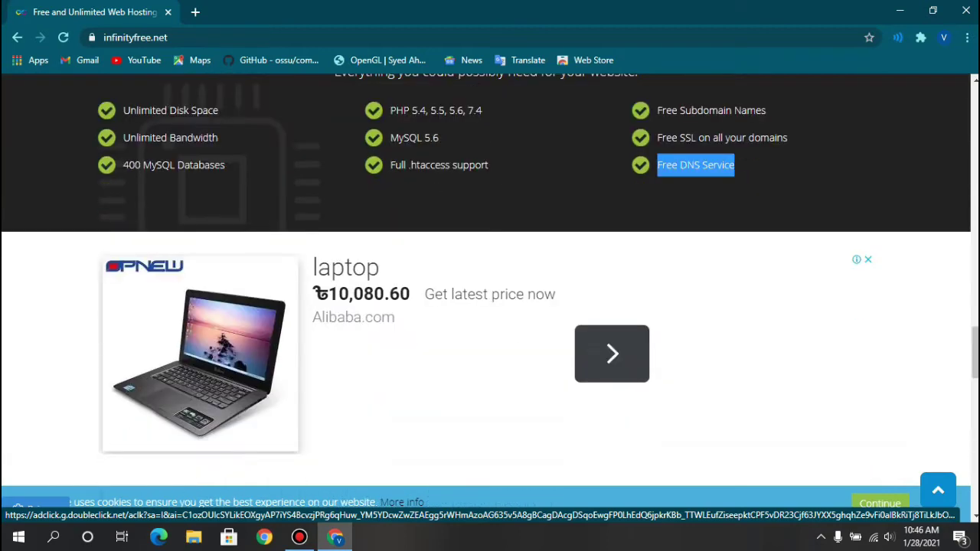
scroll(490, 291, up, 11)
scroll(490, 291, up, 10)
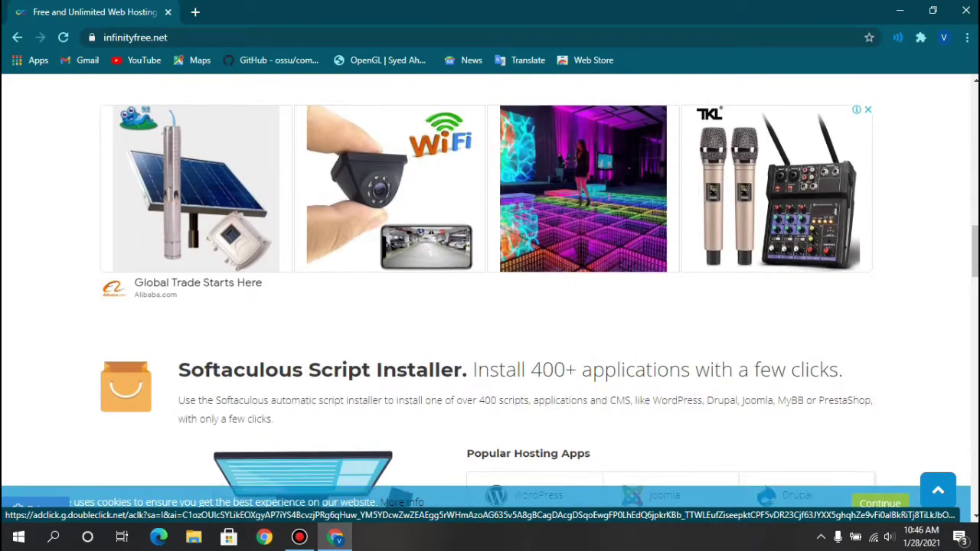
scroll(486, 294, down, 2)
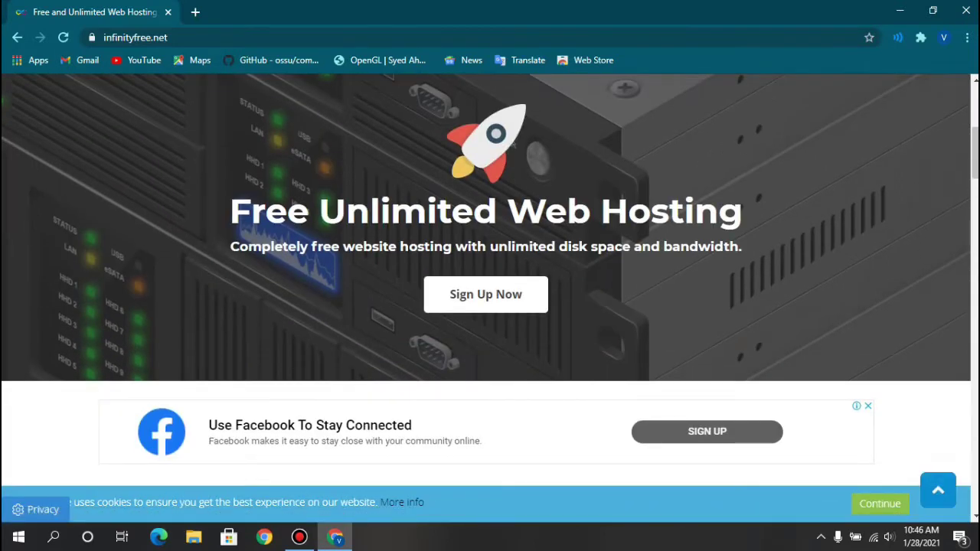
- Start the free sign-up, fill in the saved email address and enter the account password
click(486, 294)
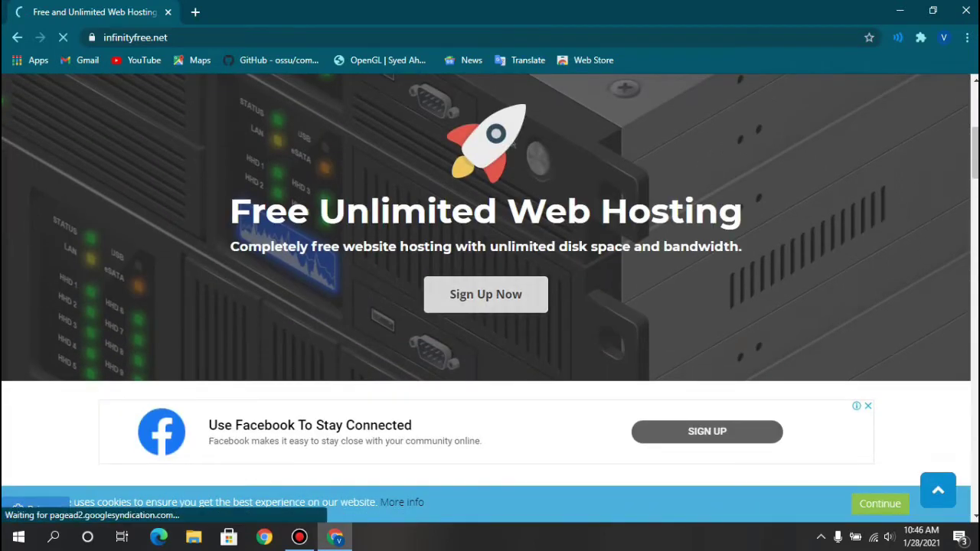
key(Down)
key(Down)
key(Return)
key(Tab)
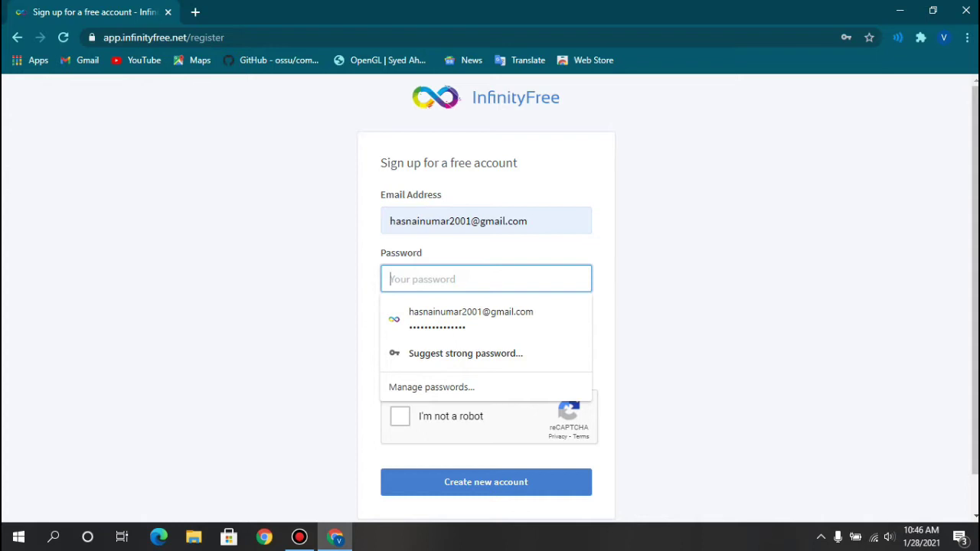
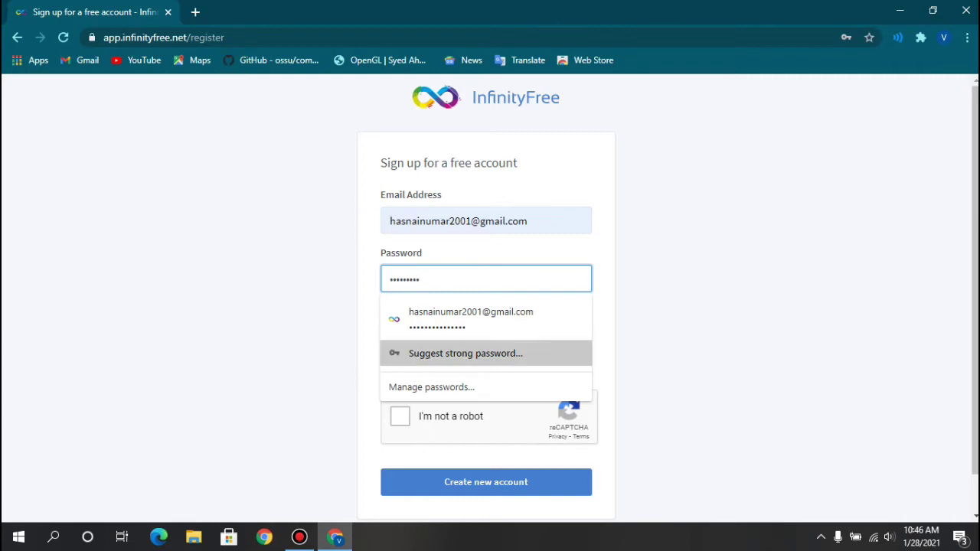
click(558, 8)
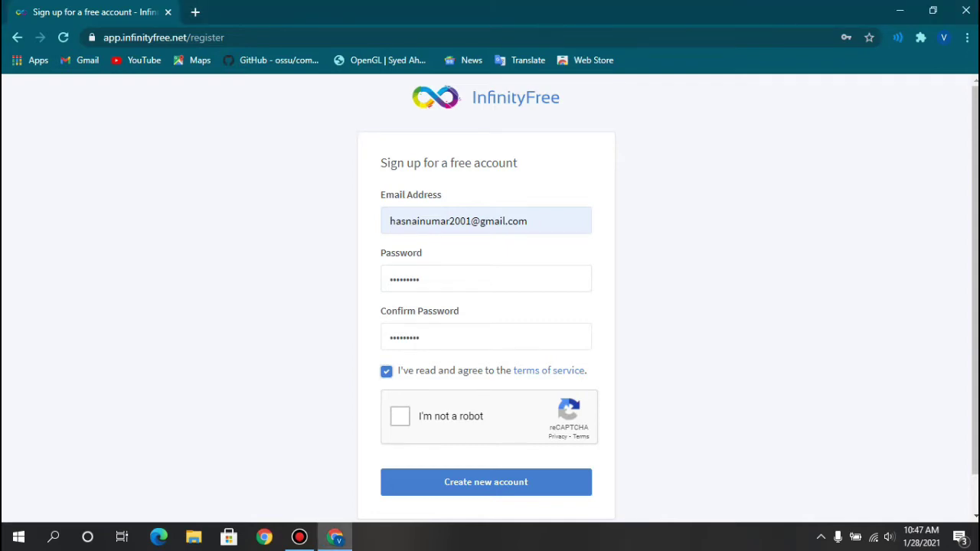
scroll(491, 299, down, 1)
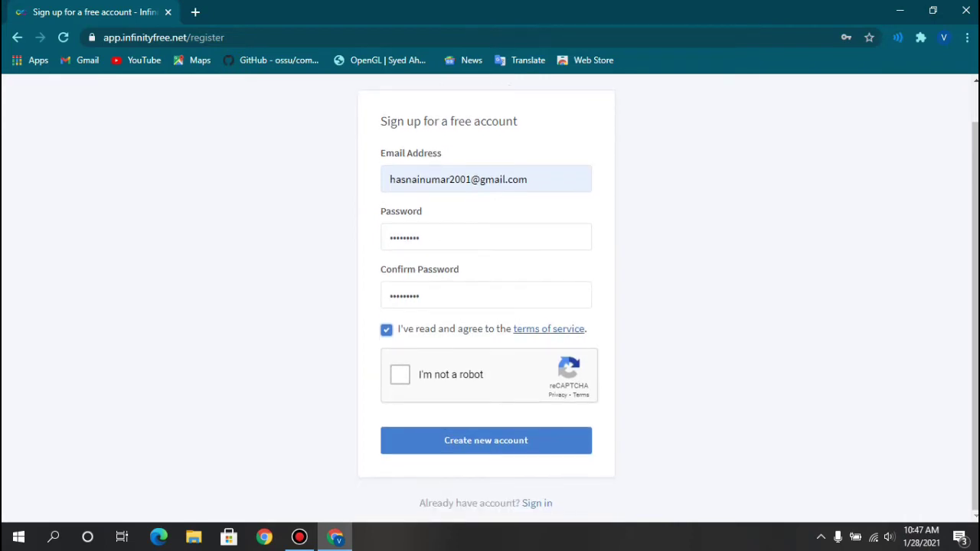
scroll(490, 298, up, 1)
scroll(490, 298, down, 1)
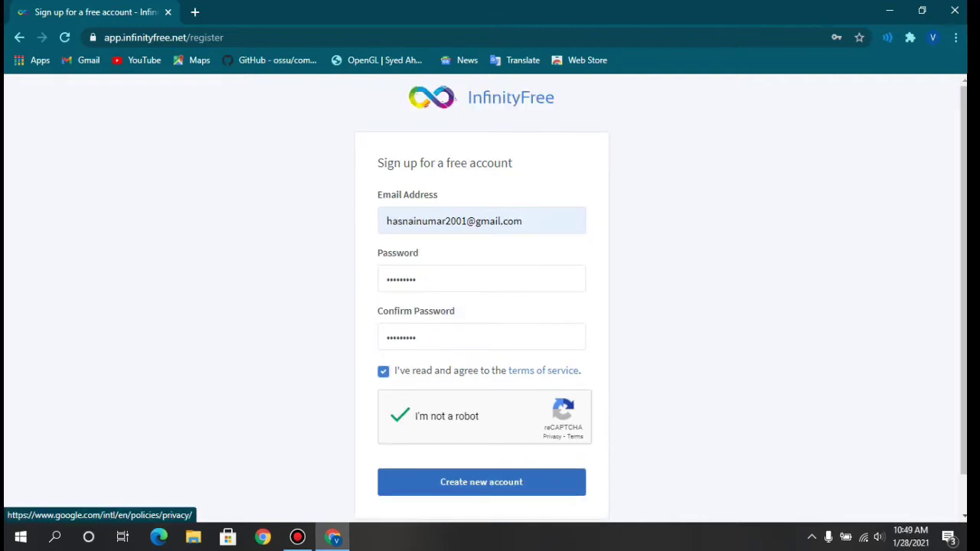
- Submit the registration, dismiss Chrome's password prompt, and open the Gmail bookmark in a new tab
click(482, 482)
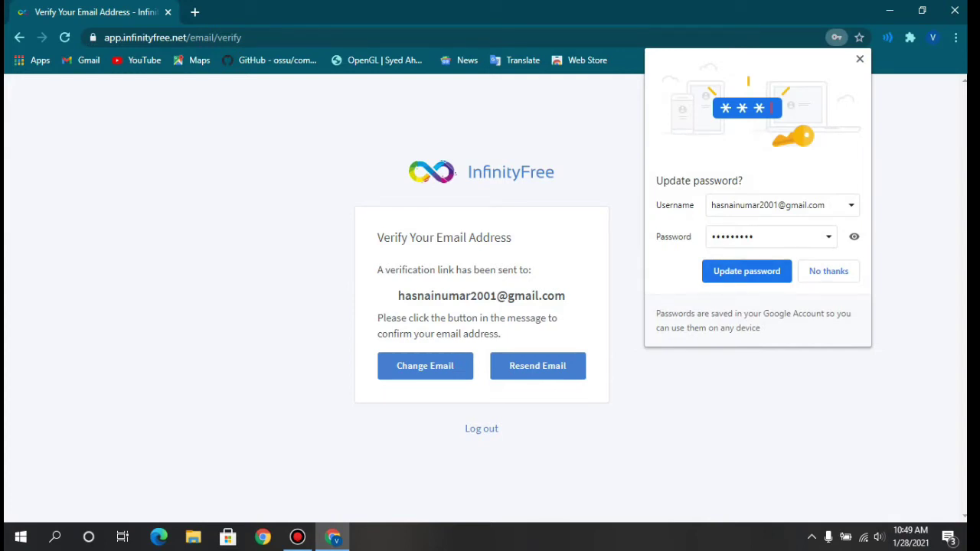
key(Escape)
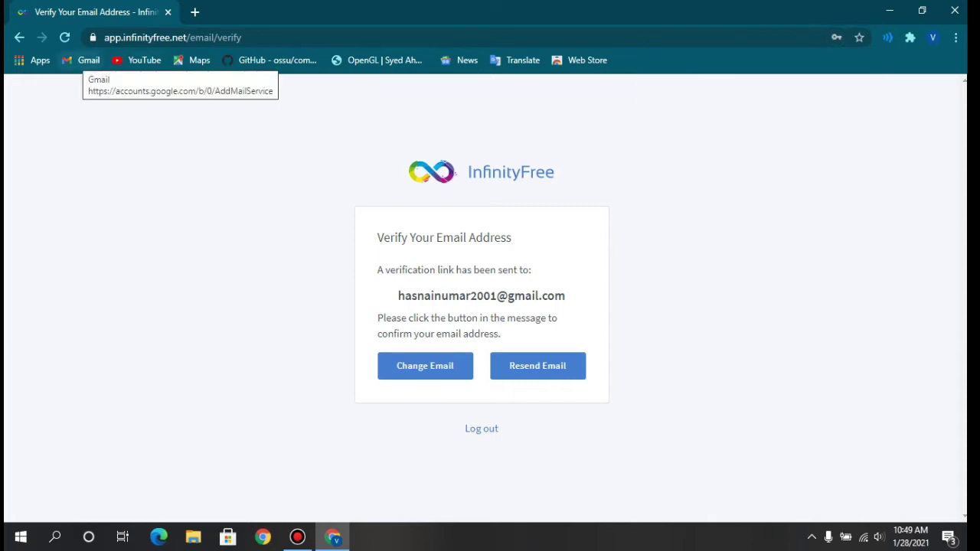
right_click(86, 60)
click(126, 69)
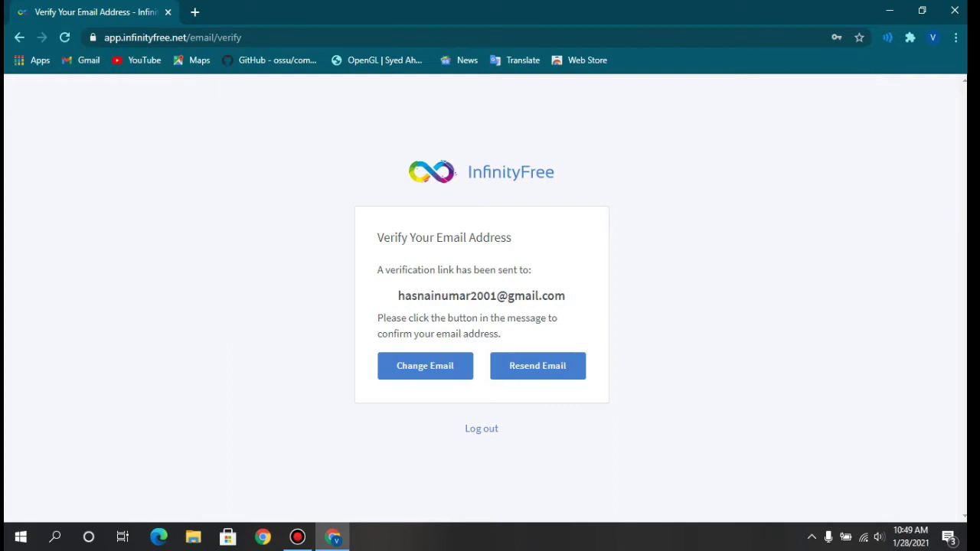
- In Gmail, open InfinityFree's verification email and follow its Verify Email Address link
key(ctrl+Tab)
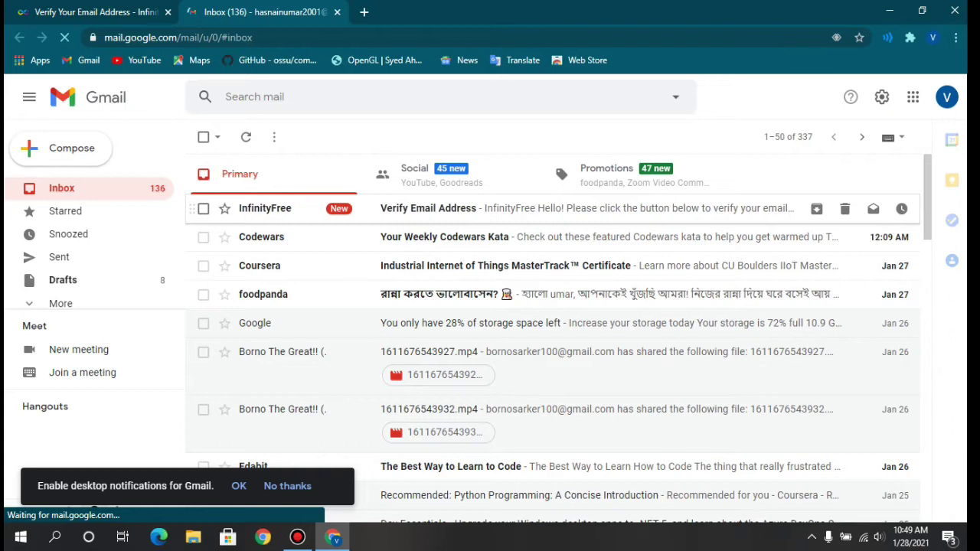
click(536, 209)
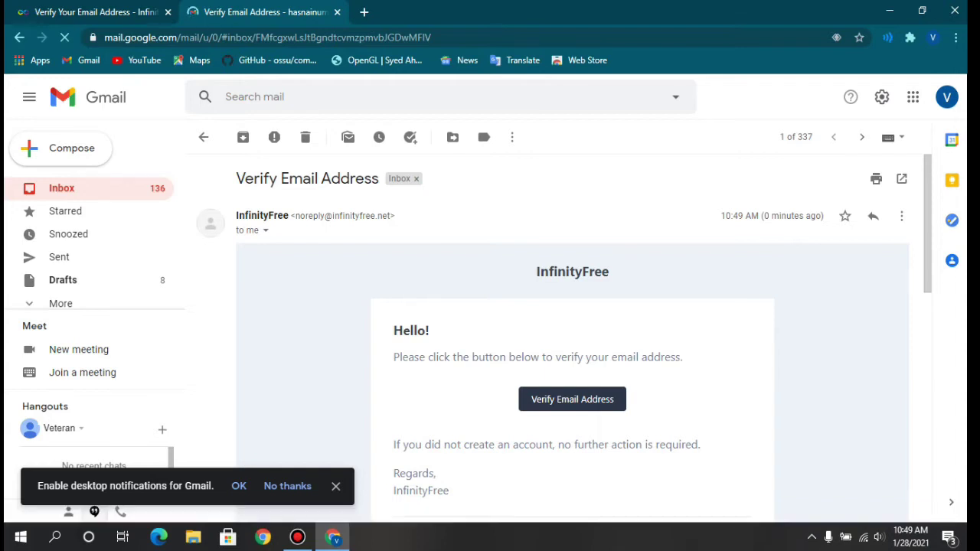
click(572, 399)
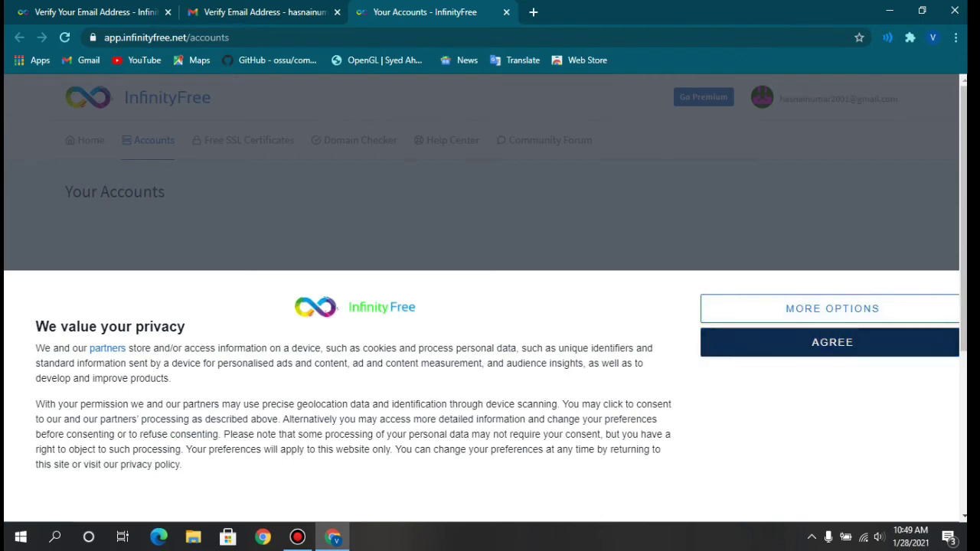
- Accept the privacy consent notice and scroll through the Your Accounts page
click(832, 343)
scroll(490, 307, down, 3)
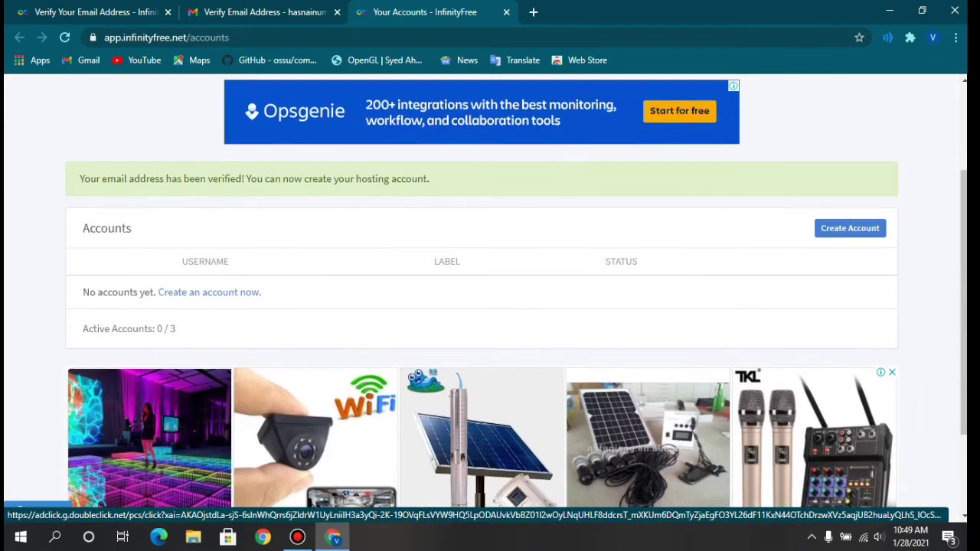
scroll(490, 307, up, 3)
scroll(490, 306, down, 3)
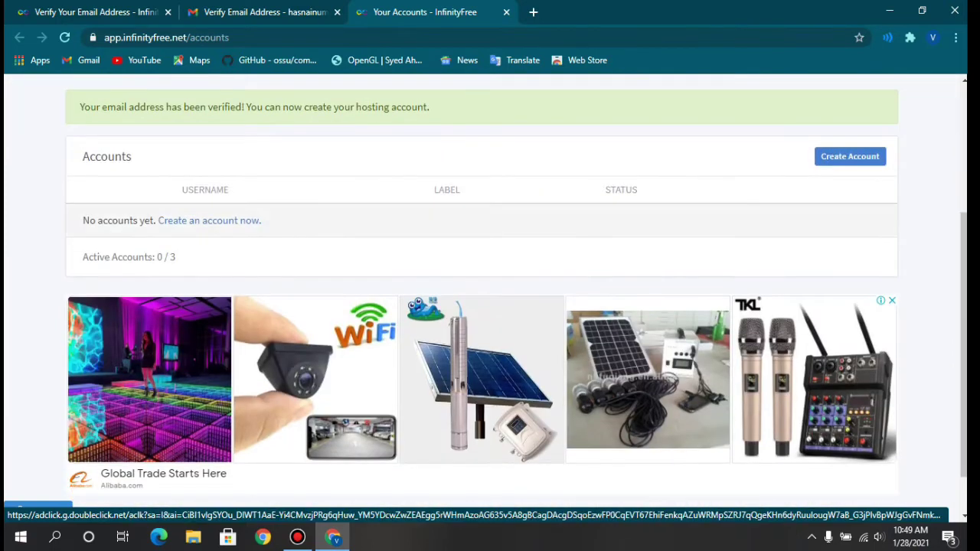
scroll(490, 307, up, 3)
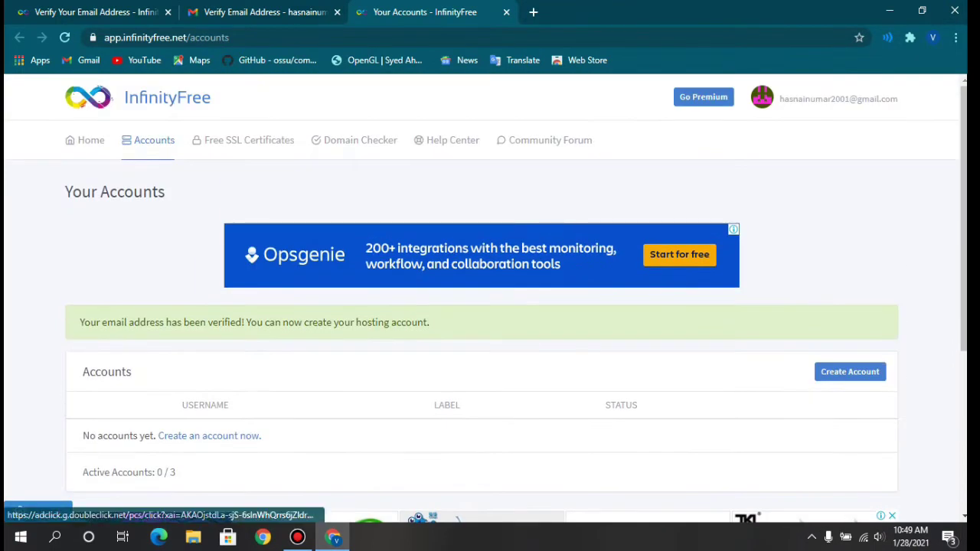
scroll(418, 518, down, 1)
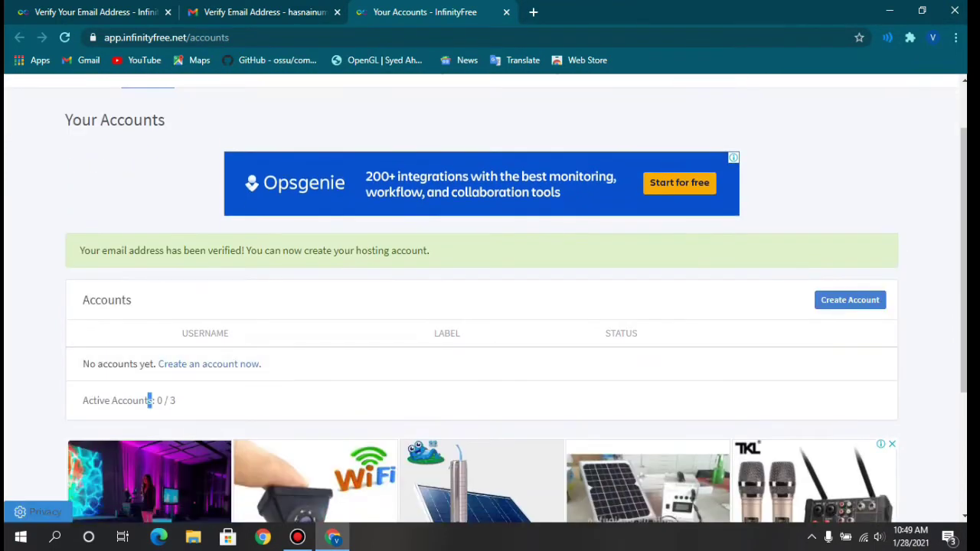
- Highlight the Active Accounts line showing 0 / 3 accounts
drag(150, 401, 176, 401)
click(176, 400)
drag(89, 401, 178, 401)
click(178, 401)
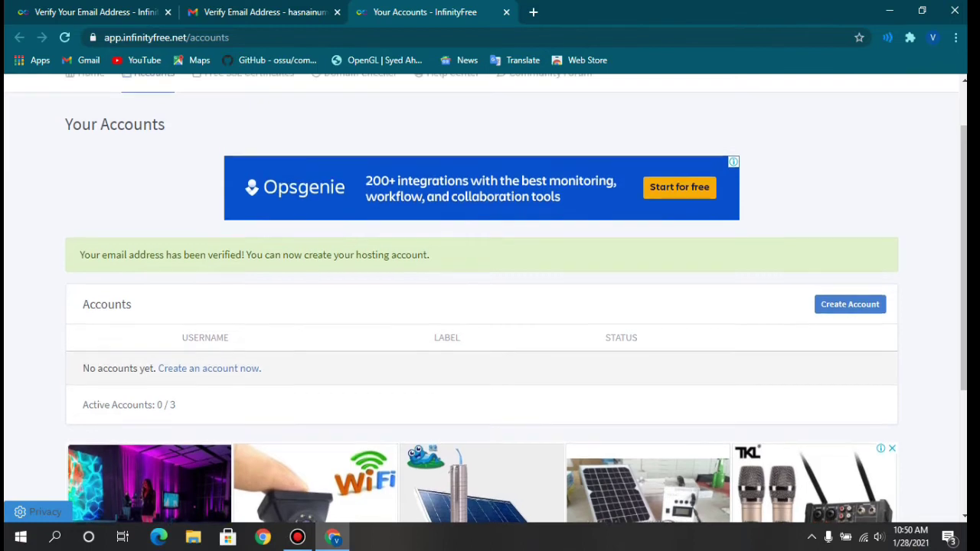
scroll(177, 400, up, 1)
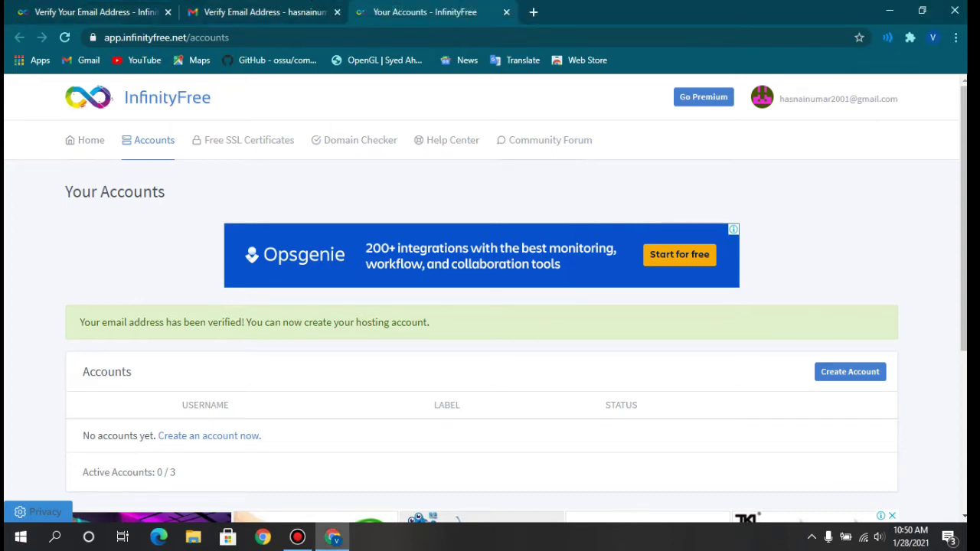
scroll(490, 306, down, 3)
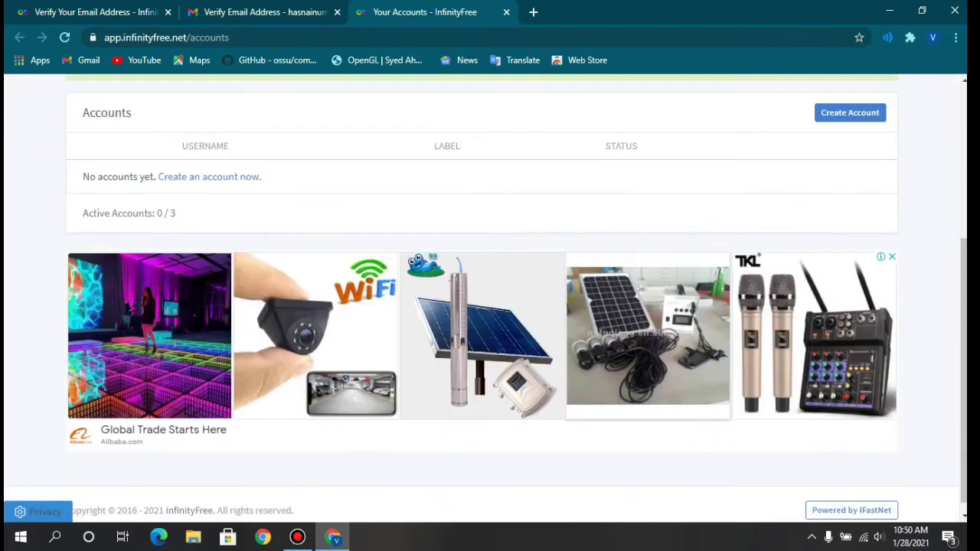
scroll(490, 306, up, 3)
drag(90, 417, 175, 418)
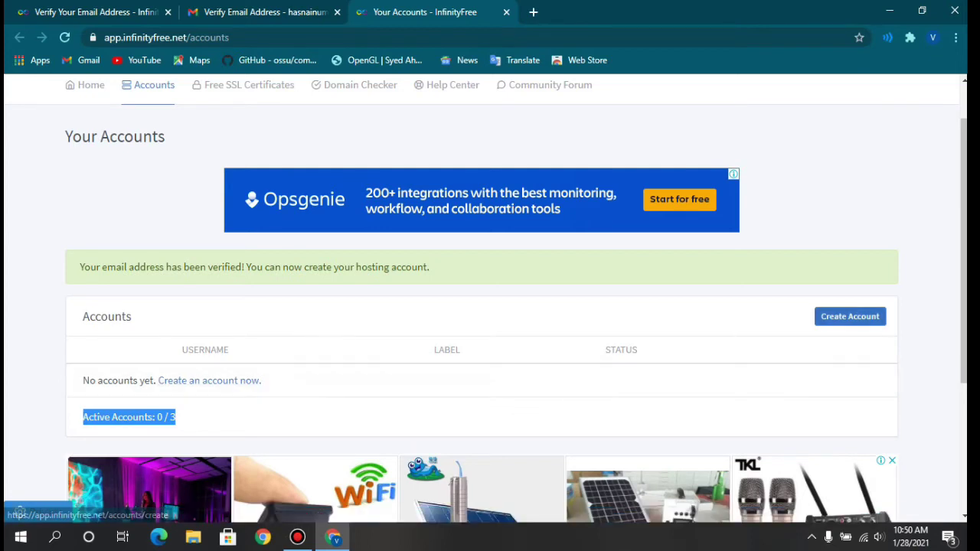
- Start a hosting account with subdomain YPtutor2021 on .epizy.com and check its availability
click(851, 316)
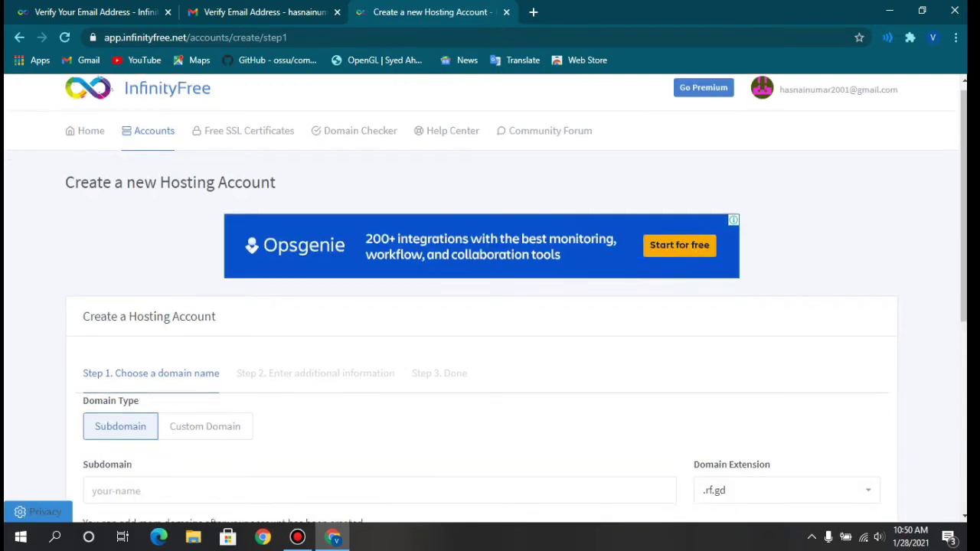
scroll(490, 307, down, 3)
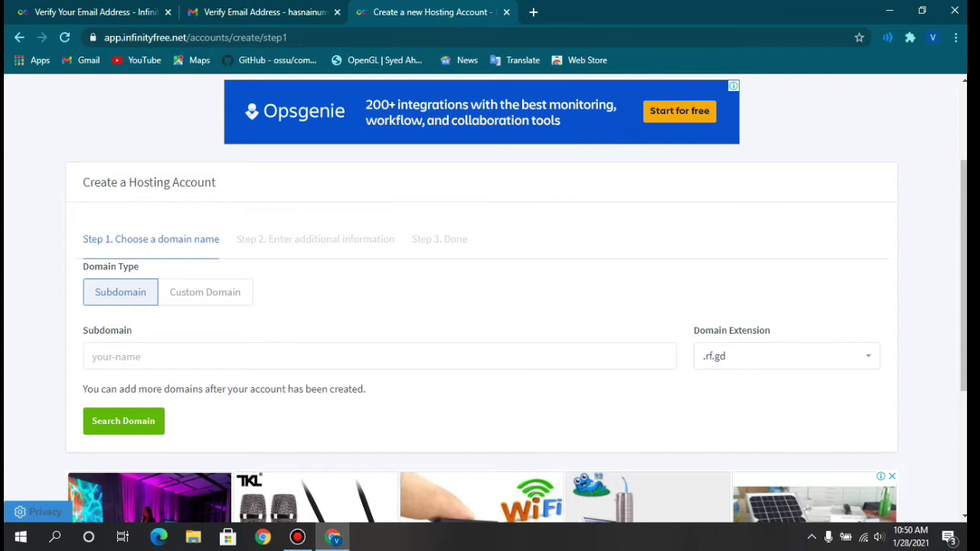
click(787, 356)
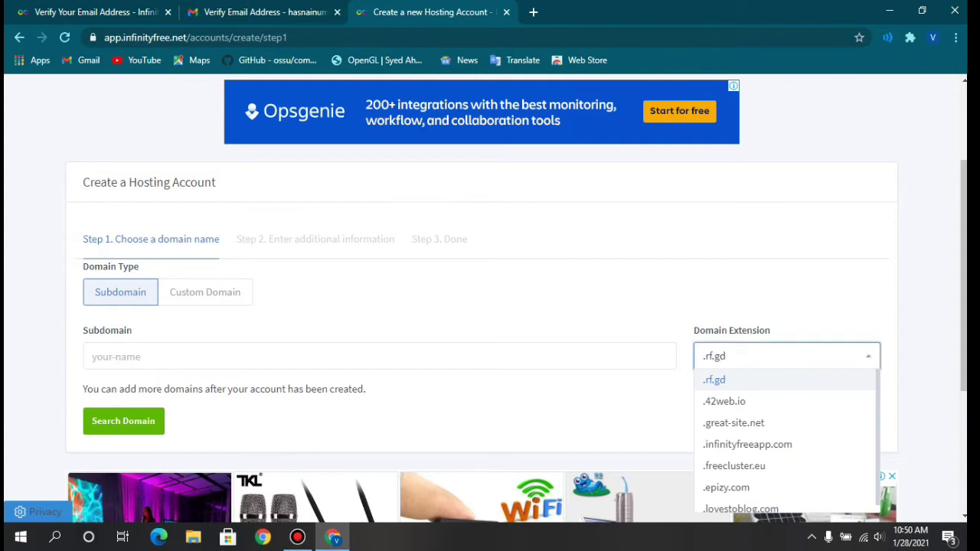
key(Down)
key(Down)
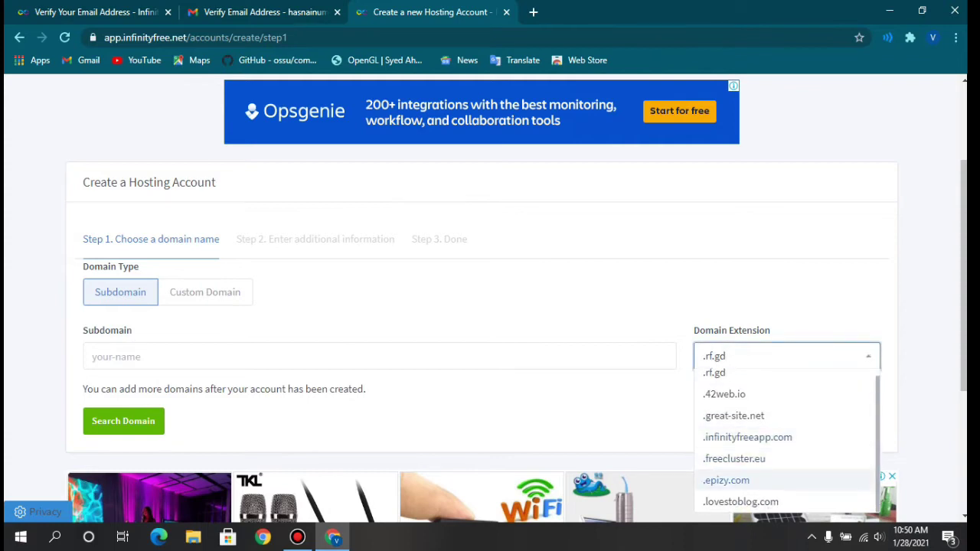
key(Return)
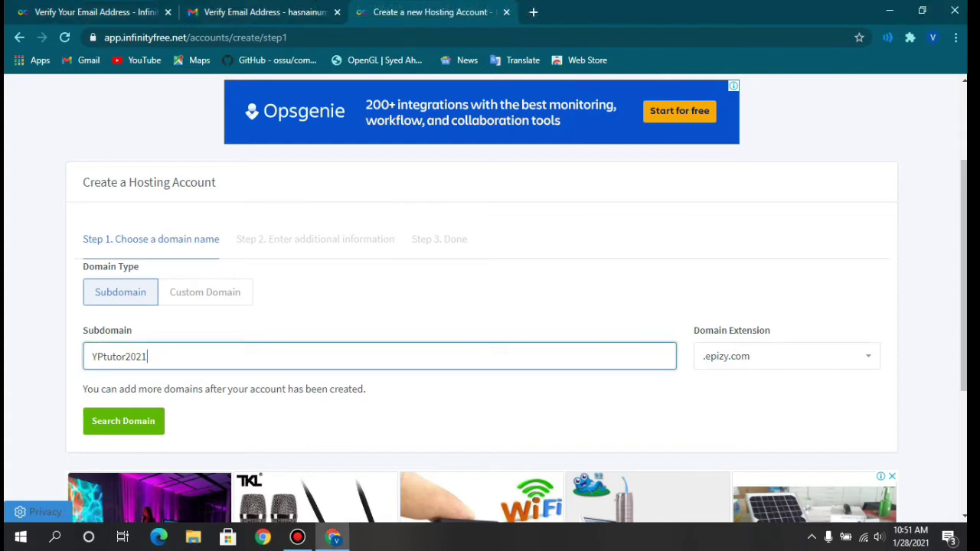
click(123, 421)
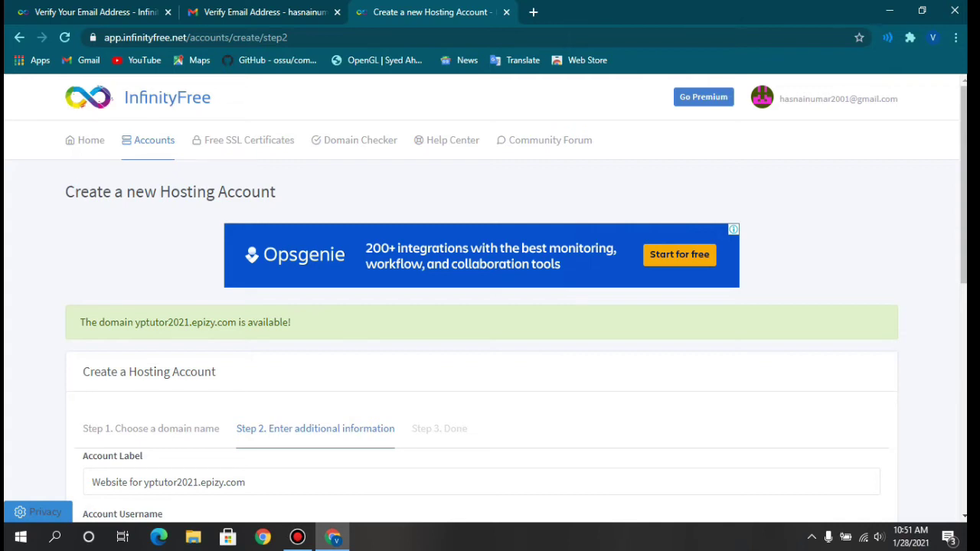
- Review the availability message and account label, then create the yptutor2021.epizy.com hosting account
drag(133, 322, 291, 322)
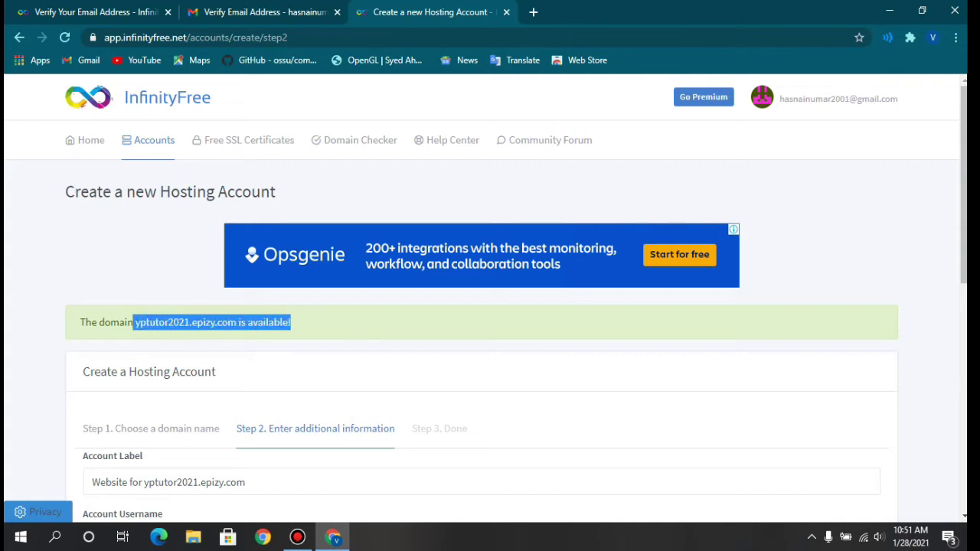
scroll(491, 306, down, 2)
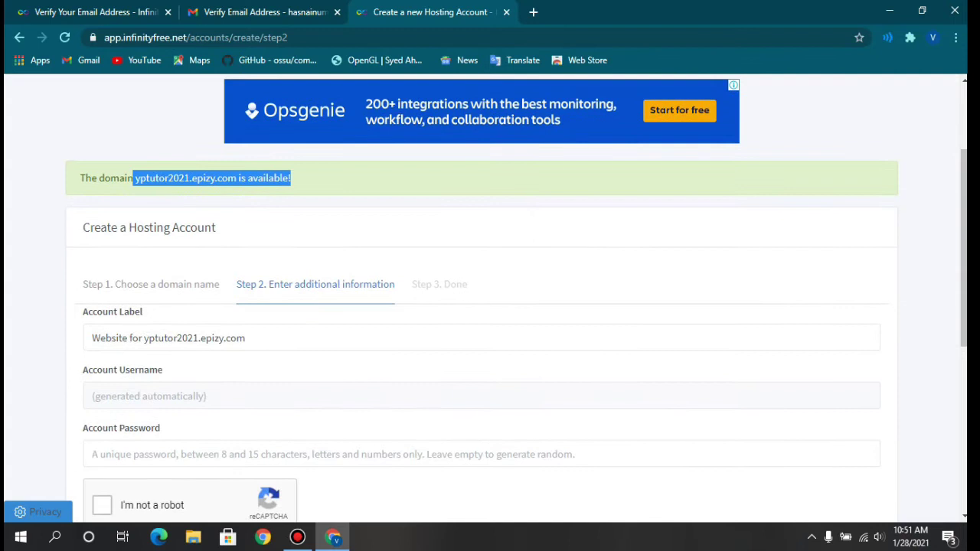
scroll(490, 307, down, 2)
scroll(490, 306, up, 2)
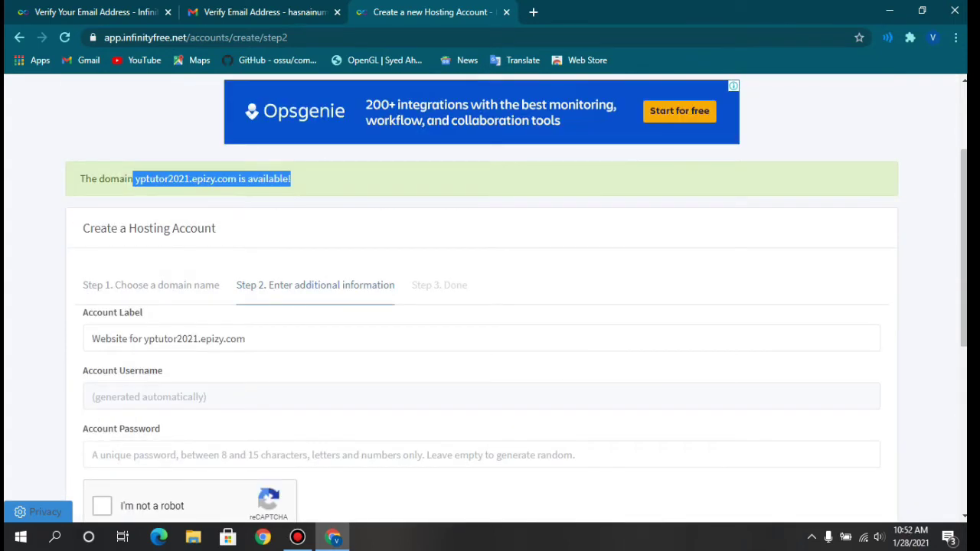
click(92, 339)
drag(92, 338, 247, 338)
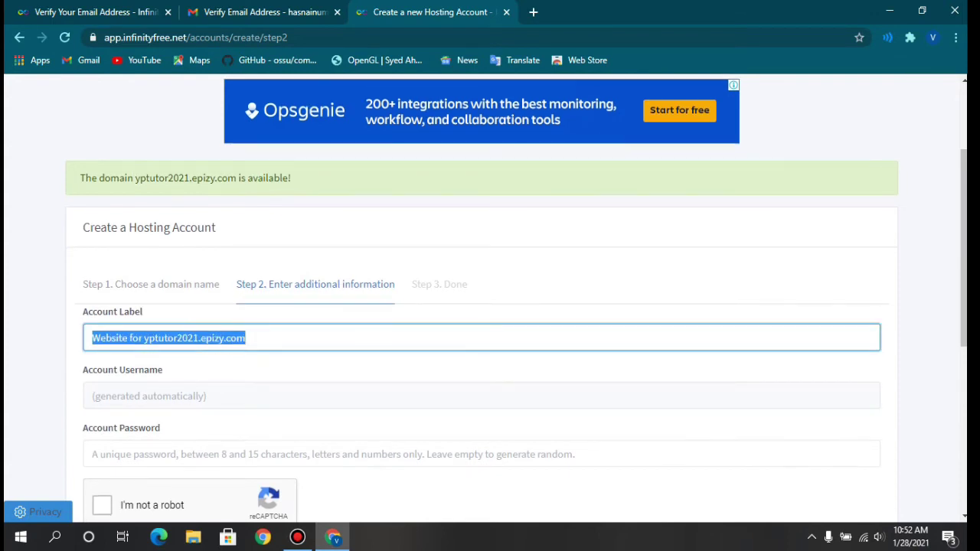
scroll(517, 297, down, 2)
scroll(517, 297, up, 2)
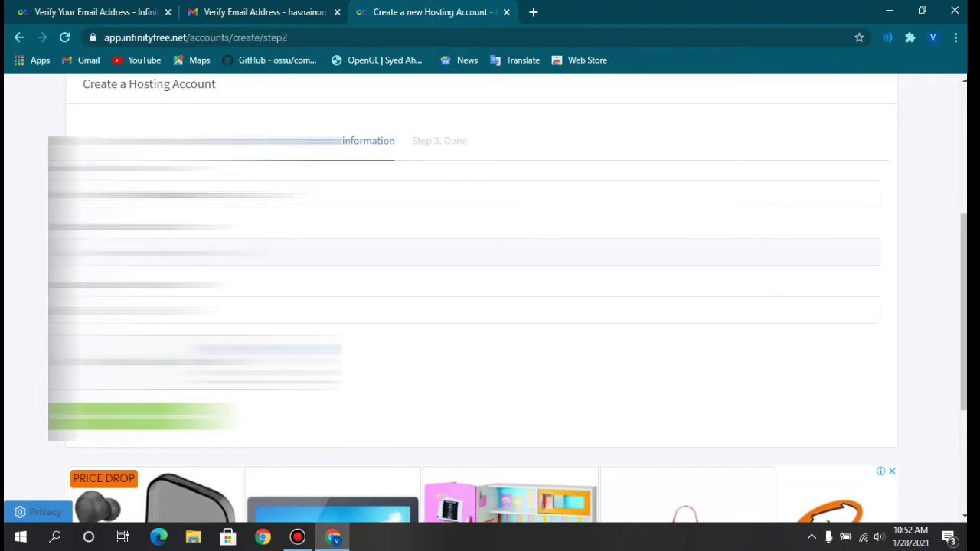
scroll(491, 269, down, 2)
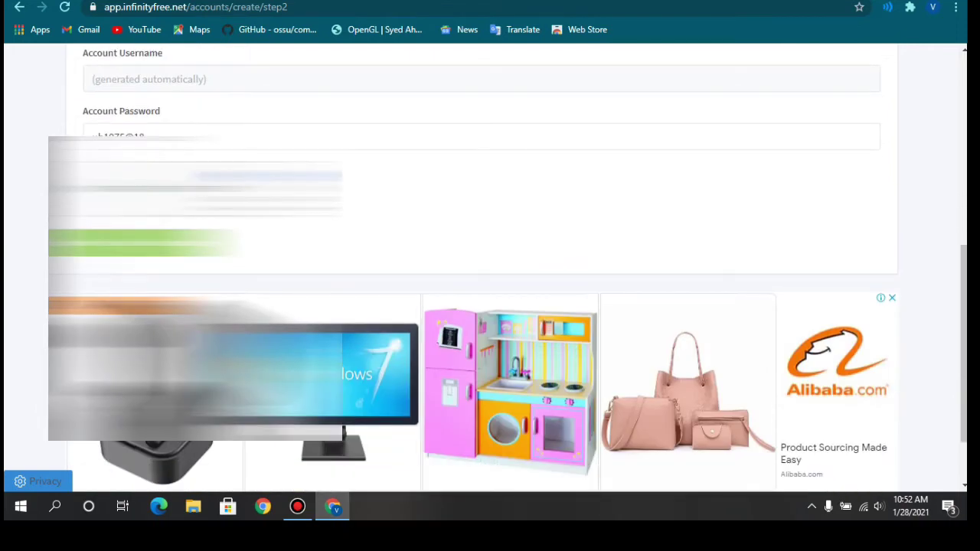
scroll(490, 268, down, 2)
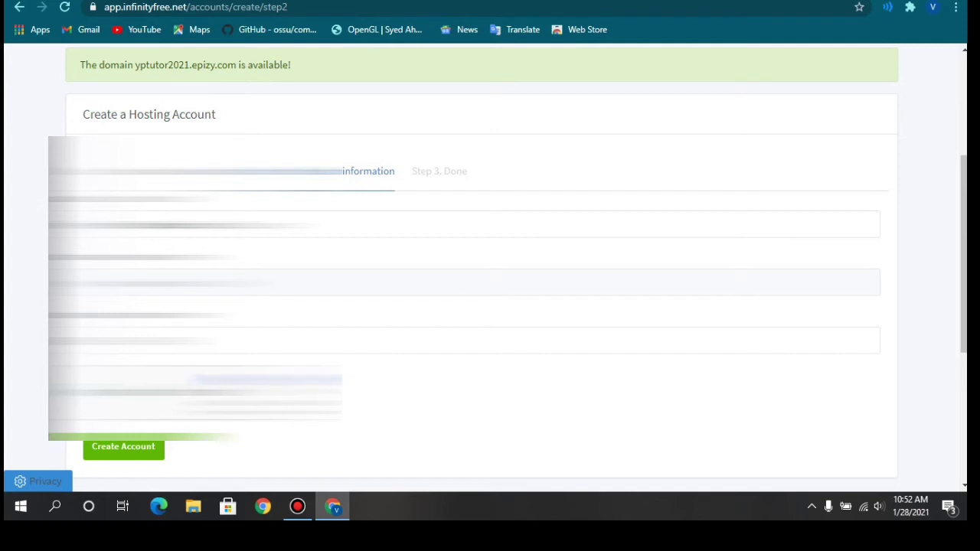
click(123, 446)
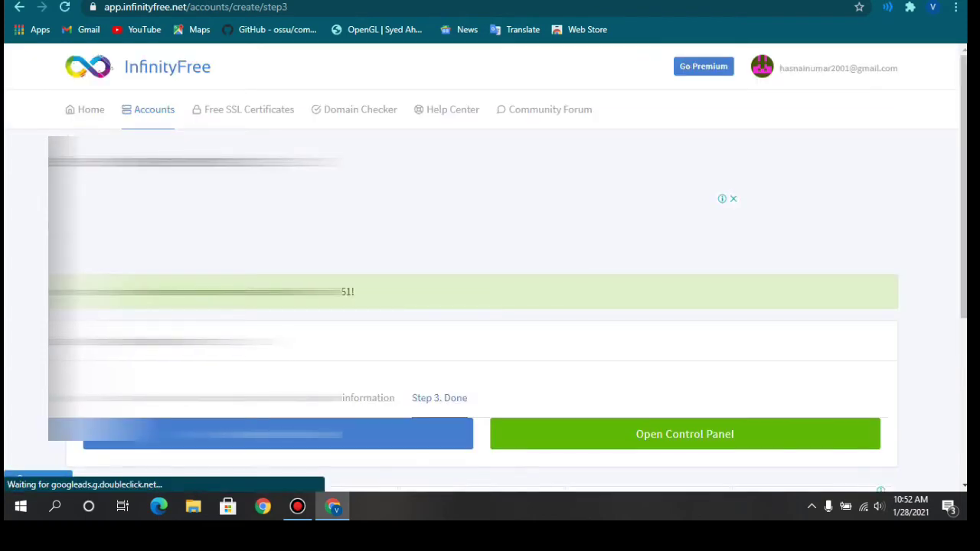
- Note the new account's username on the Done page and view the account in the client area
scroll(490, 291, down, 1)
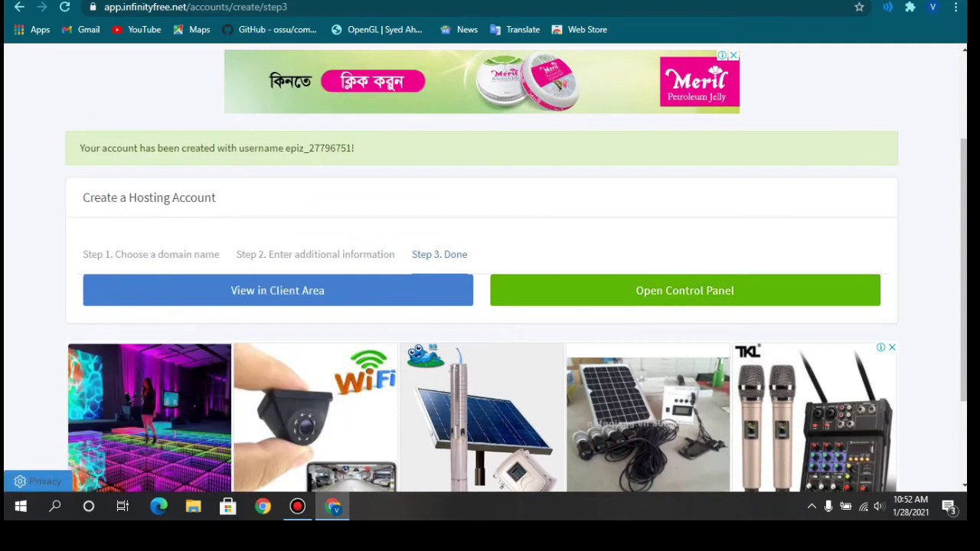
drag(238, 148, 355, 147)
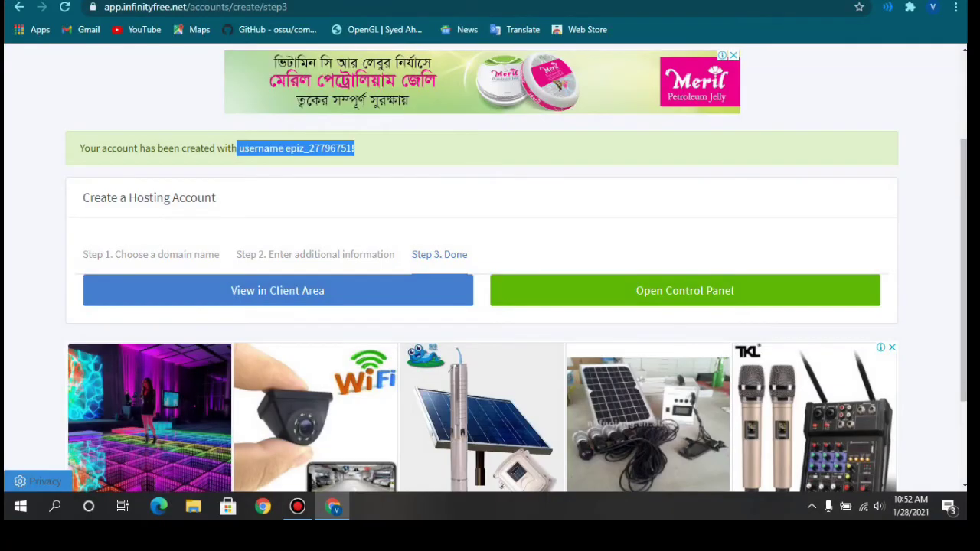
scroll(277, 298, down, 2)
scroll(277, 299, up, 2)
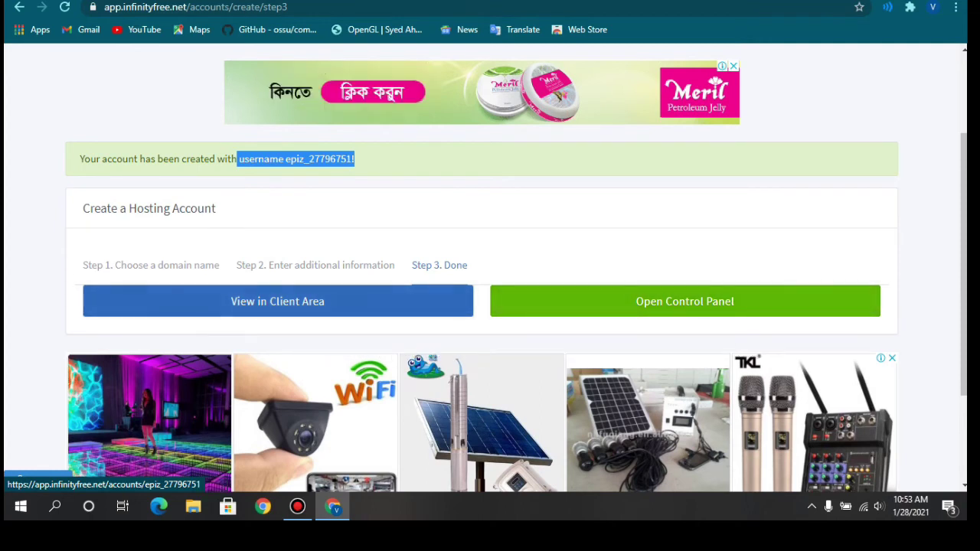
click(277, 301)
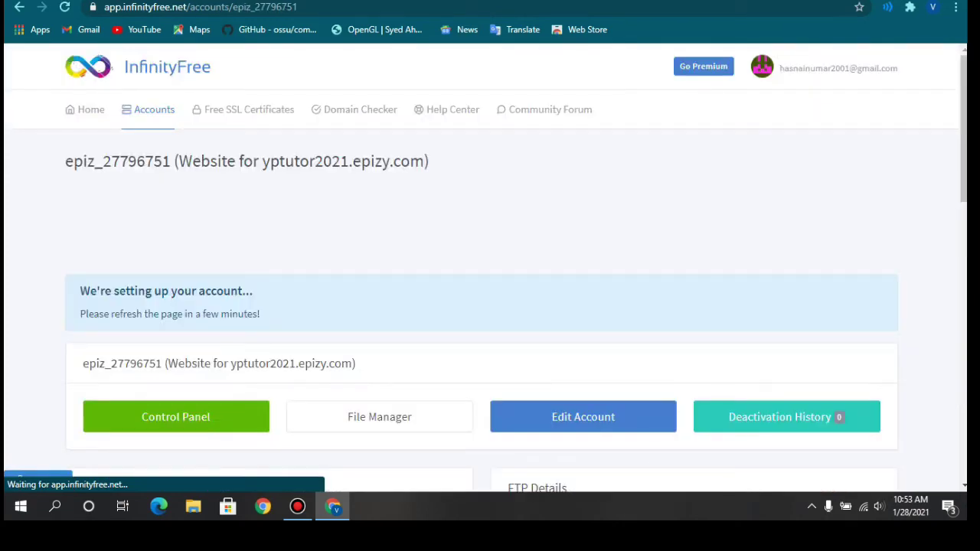
- Look over the yptutor2021.epizy.com account details, then launch its control panel
scroll(490, 269, down, 2)
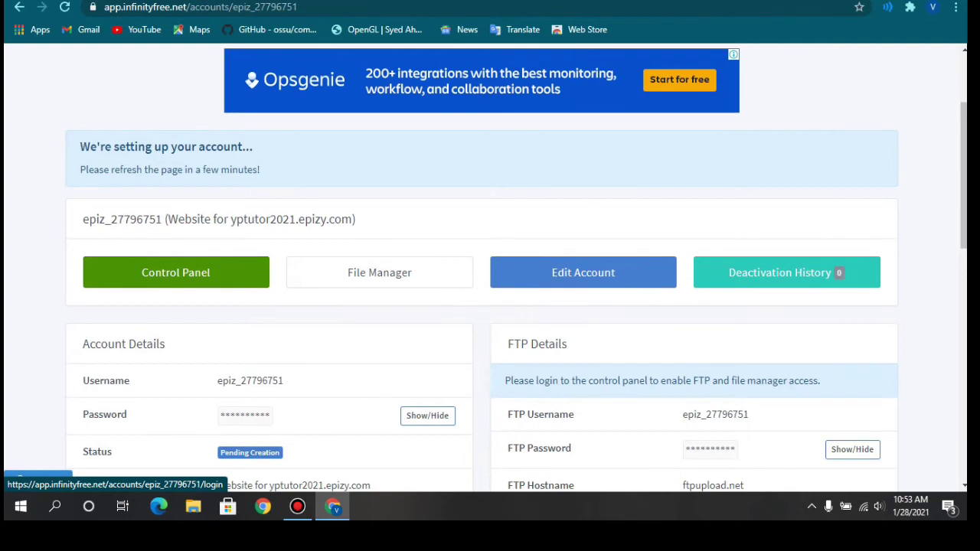
scroll(176, 274, down, 3)
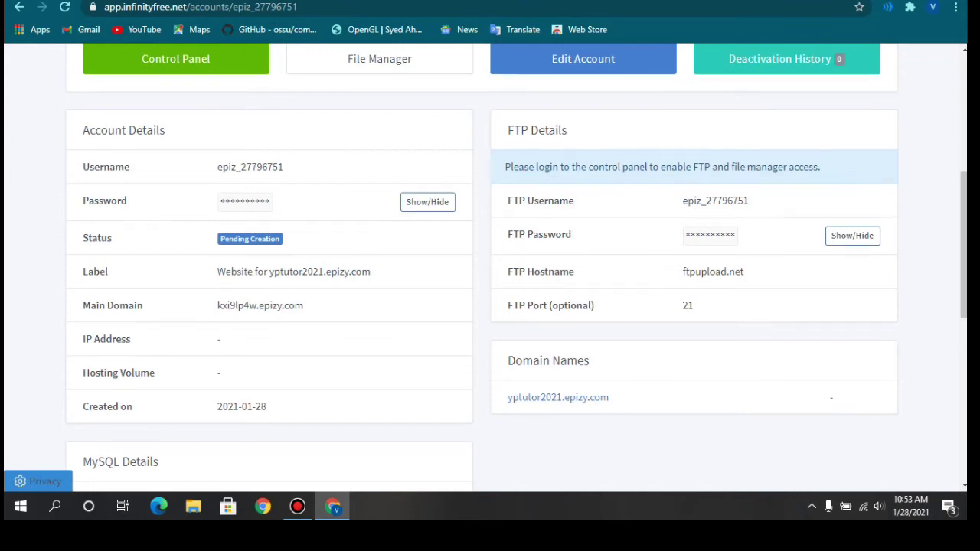
scroll(490, 268, up, 4)
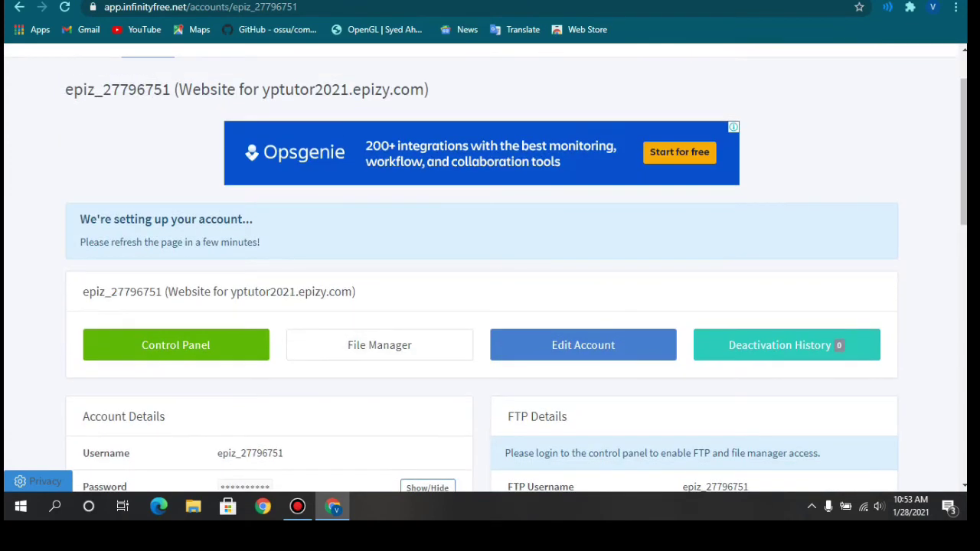
scroll(490, 268, down, 5)
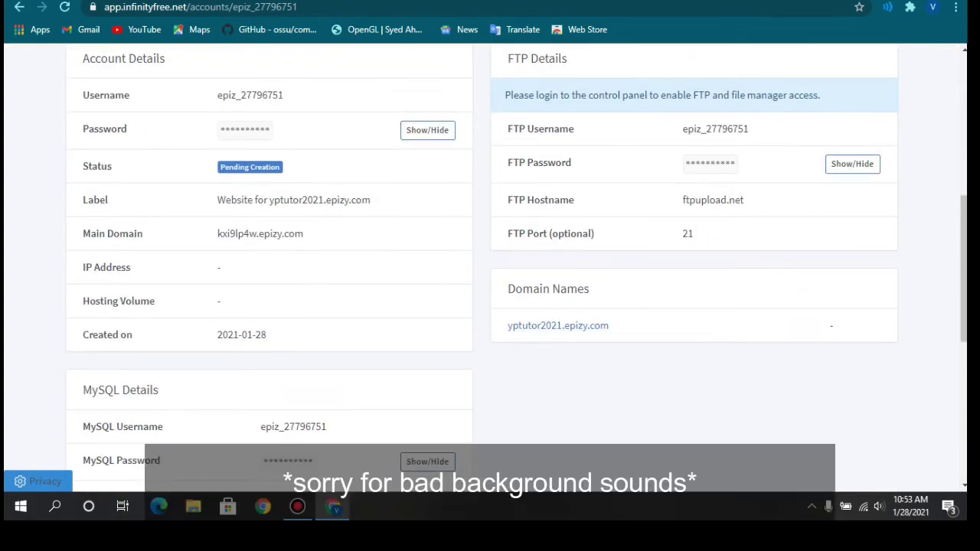
scroll(490, 268, up, 2)
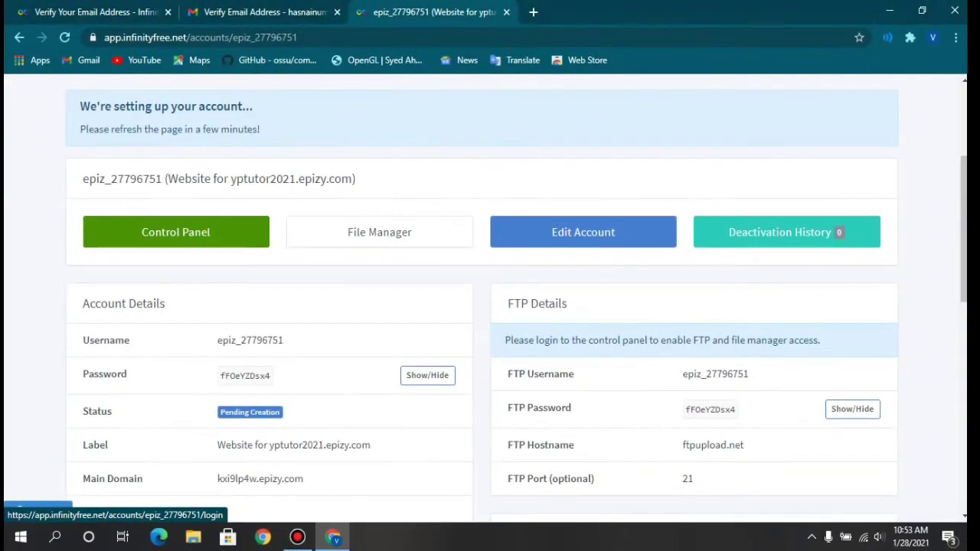
click(177, 231)
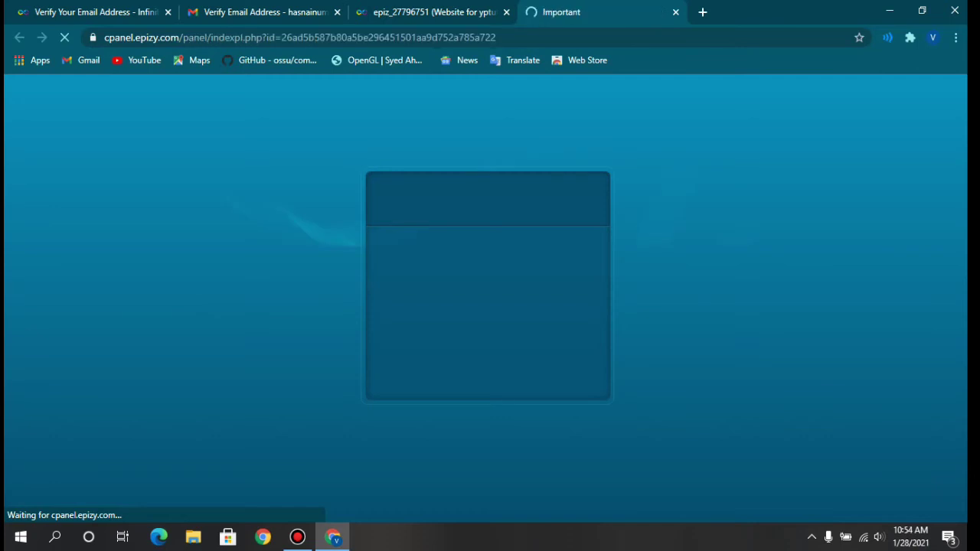
- Read the service email permission notice and approve it with I Approve
scroll(490, 307, down, 2)
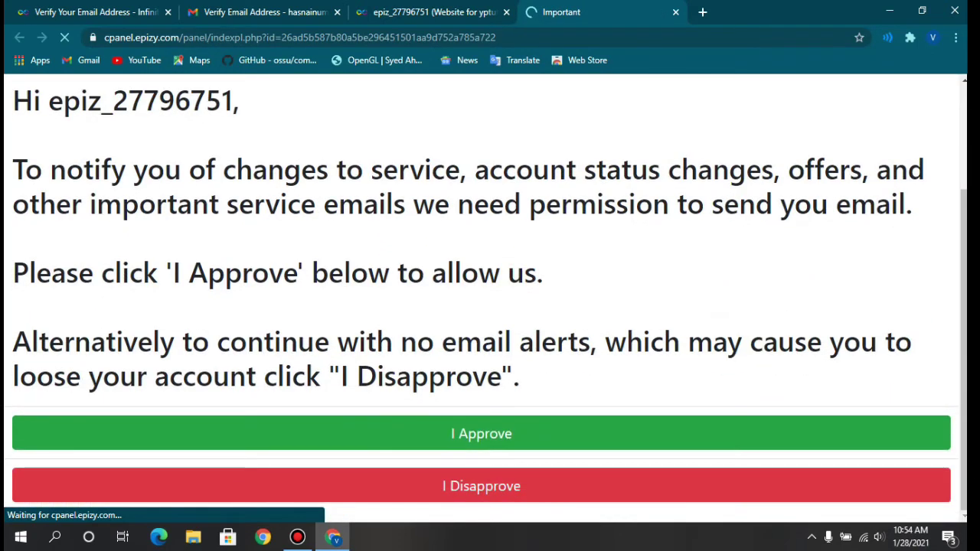
drag(25, 170, 739, 204)
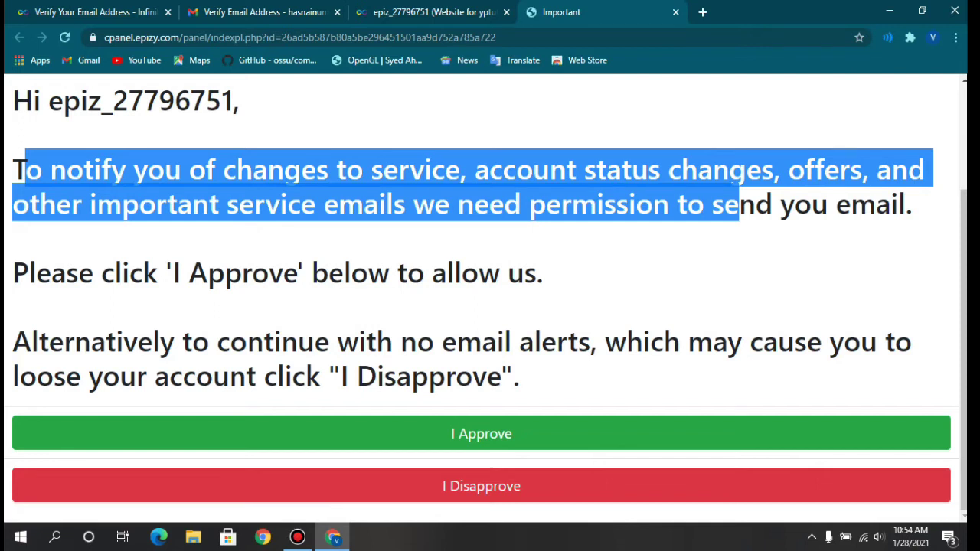
click(739, 204)
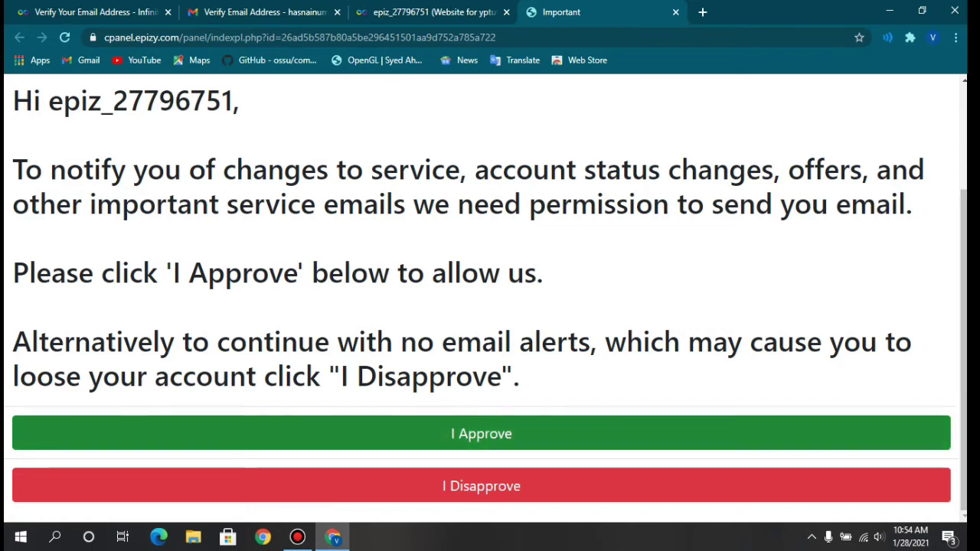
click(481, 433)
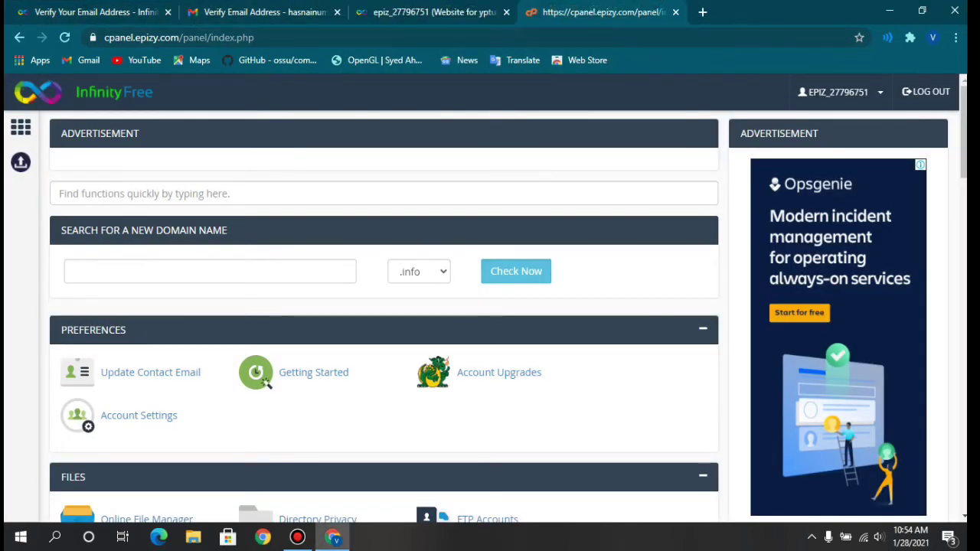
- Scroll the VistaPanel down to the Software section and launch Softaculous Apps Installer
scroll(500, 317, down, 1)
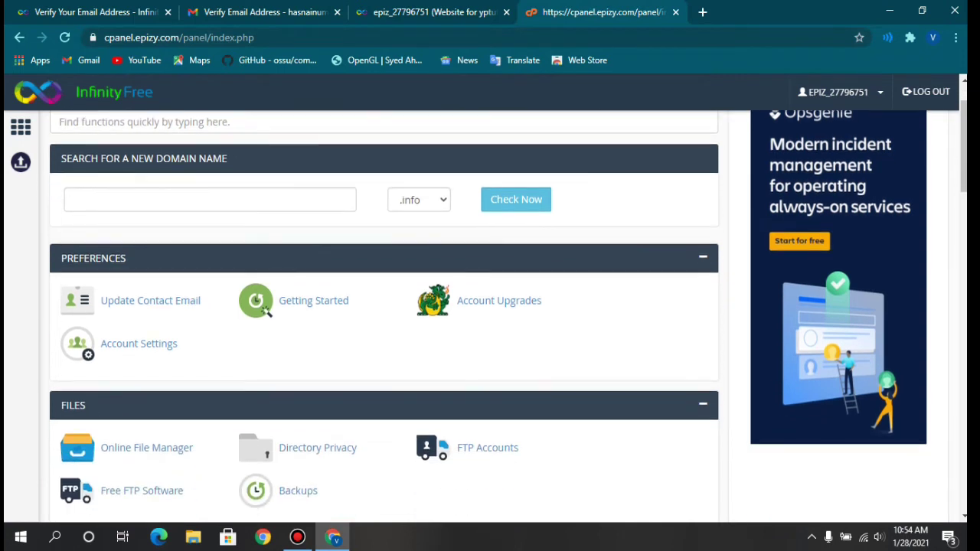
scroll(499, 317, down, 5)
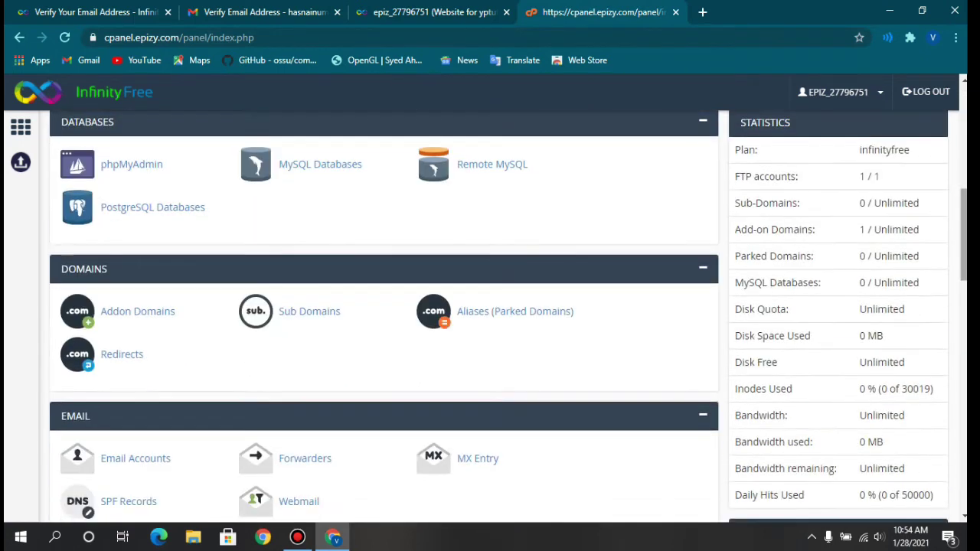
scroll(385, 314, up, 7)
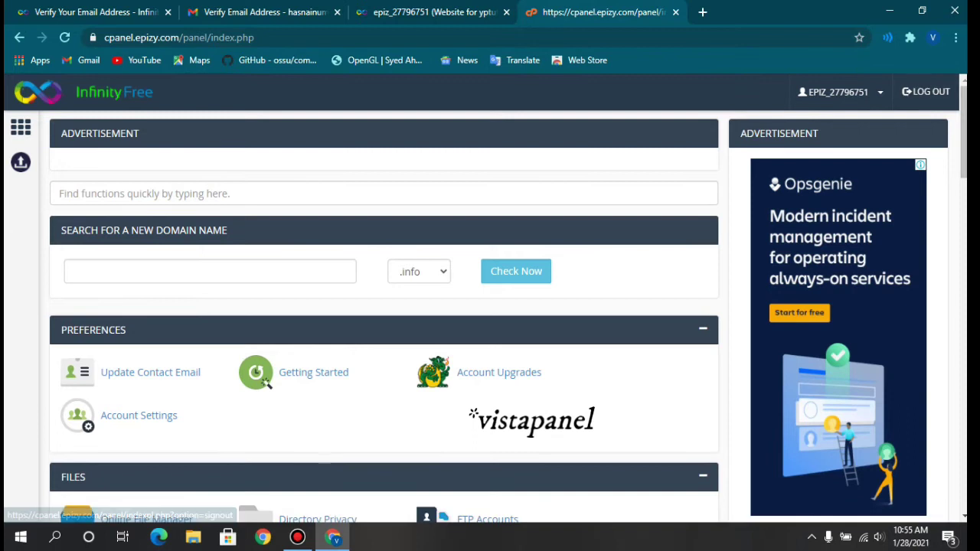
mouse_move(964, 132)
mouse_down()
mouse_move(964, 439)
mouse_move(965, 132)
mouse_up()
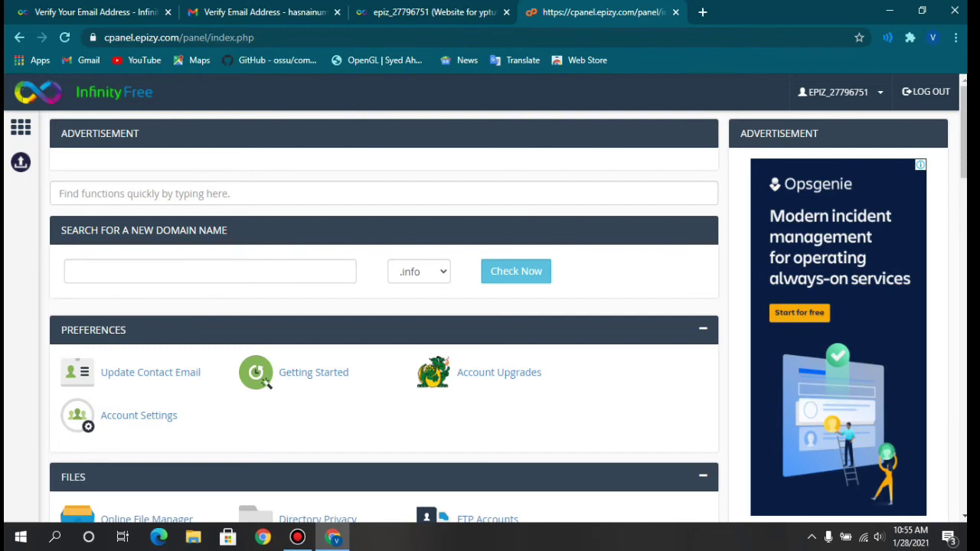
scroll(476, 317, down, 4)
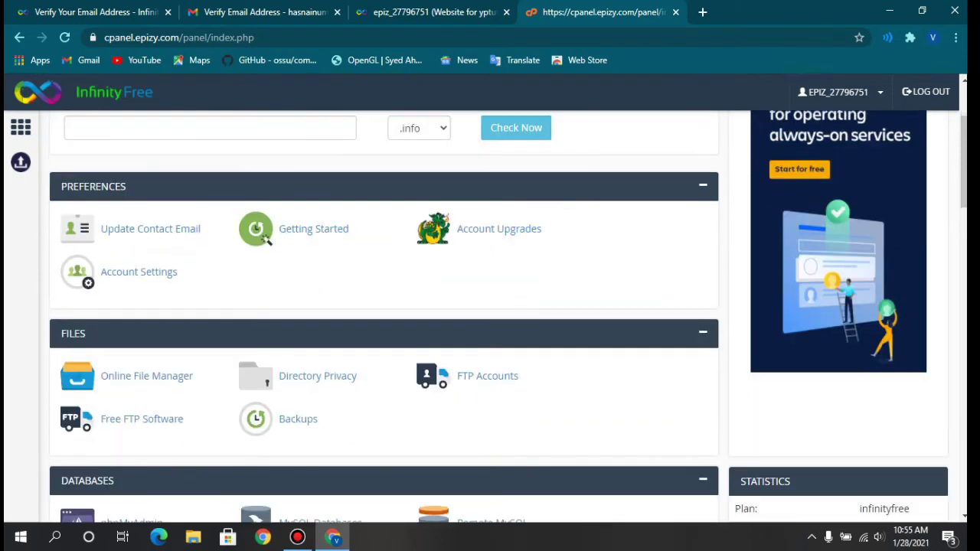
scroll(476, 317, down, 6)
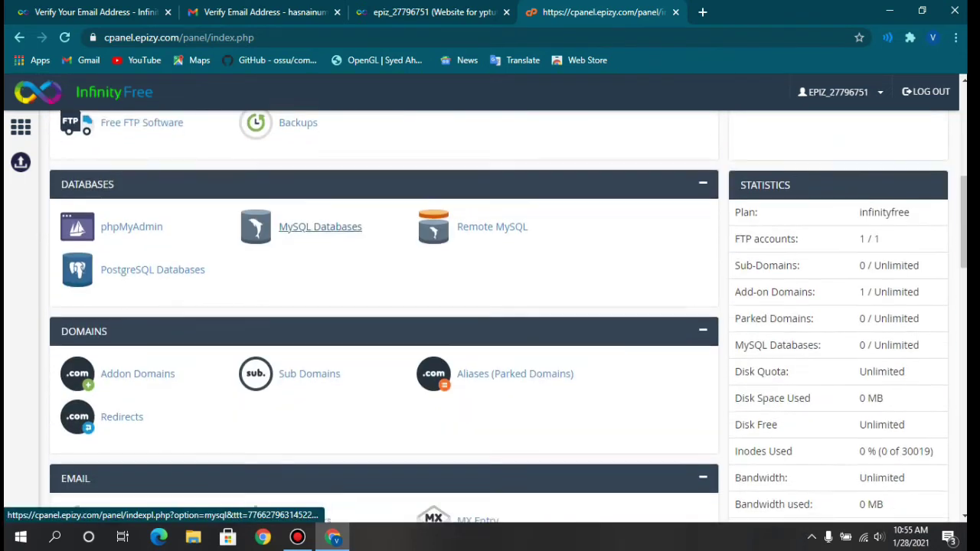
scroll(383, 306, down, 2)
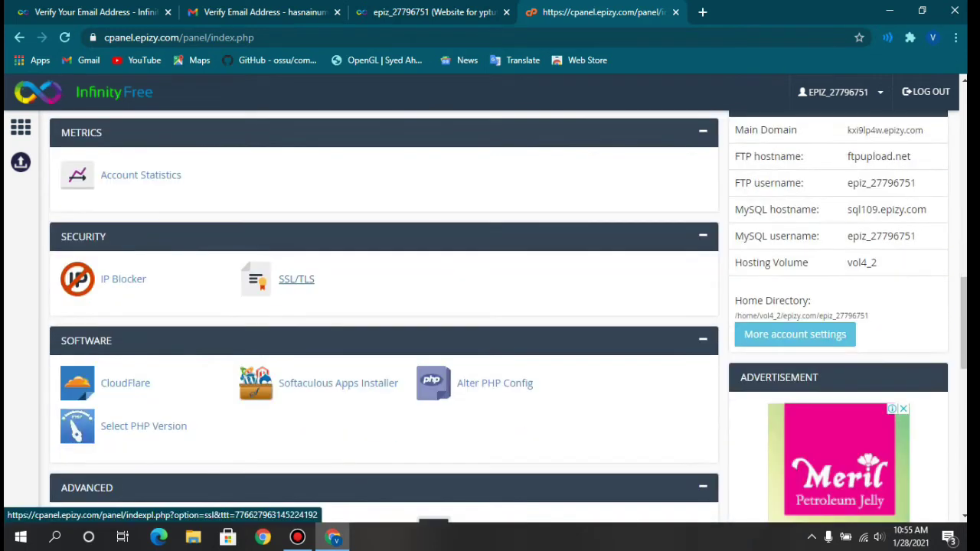
scroll(383, 307, up, 7)
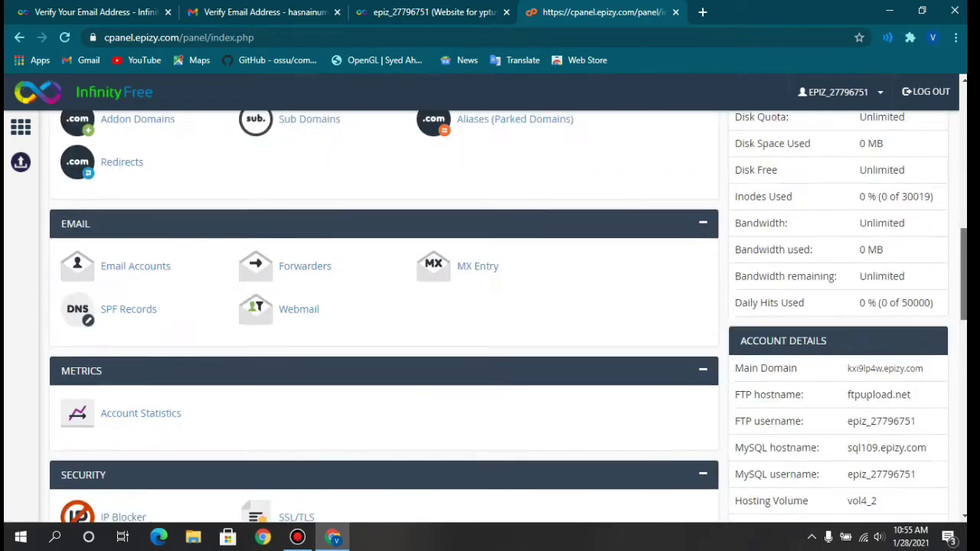
scroll(383, 306, down, 8)
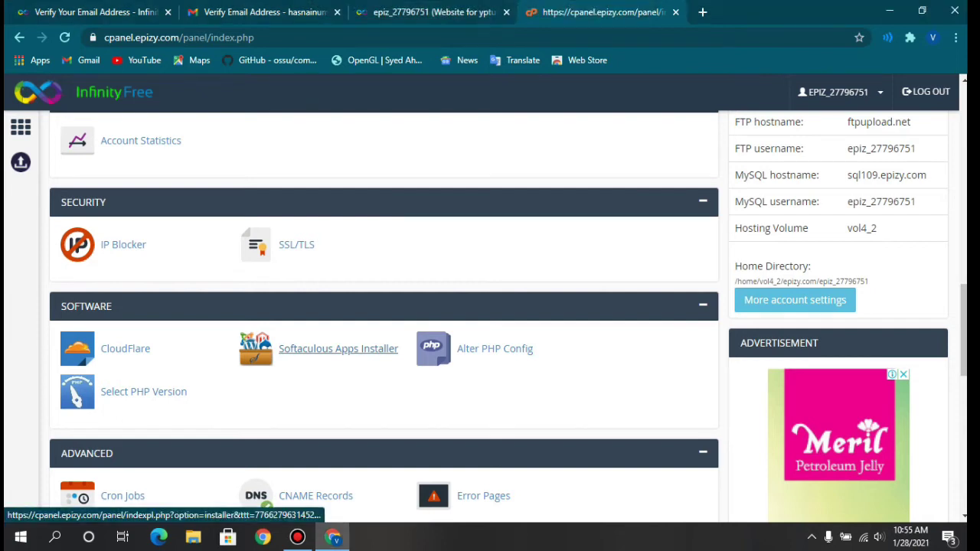
click(338, 349)
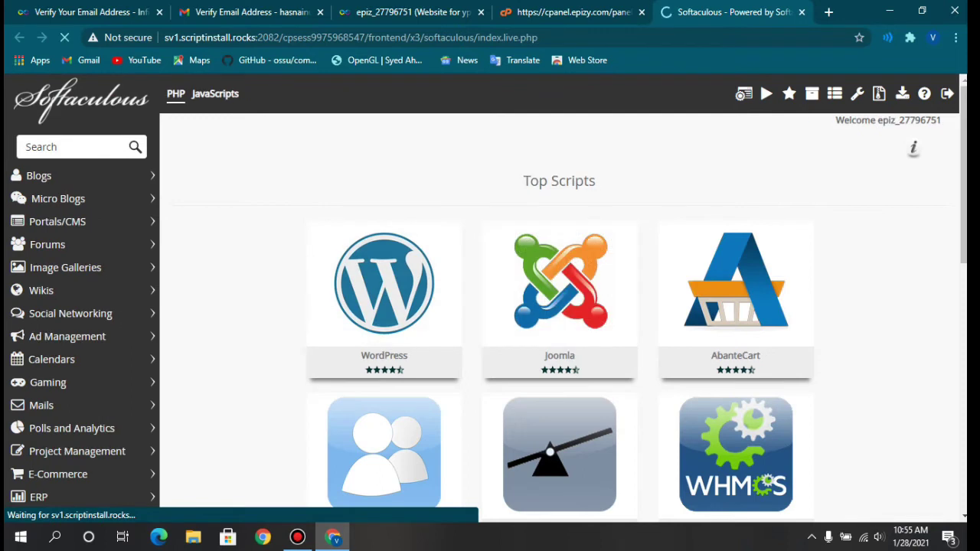
- Scroll through the Softaculous Top Scripts list showing WordPress, Joomla and AbanteCart
scroll(559, 307, down, 3)
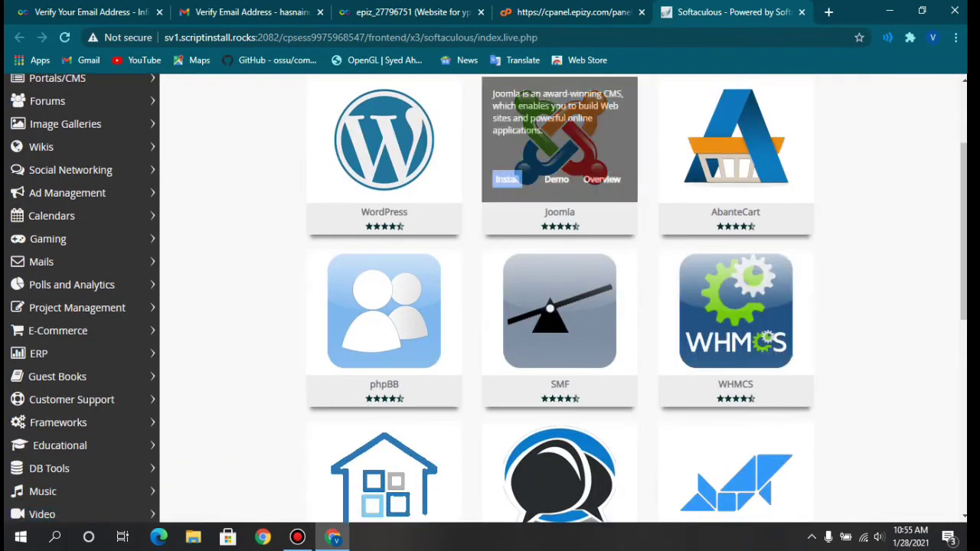
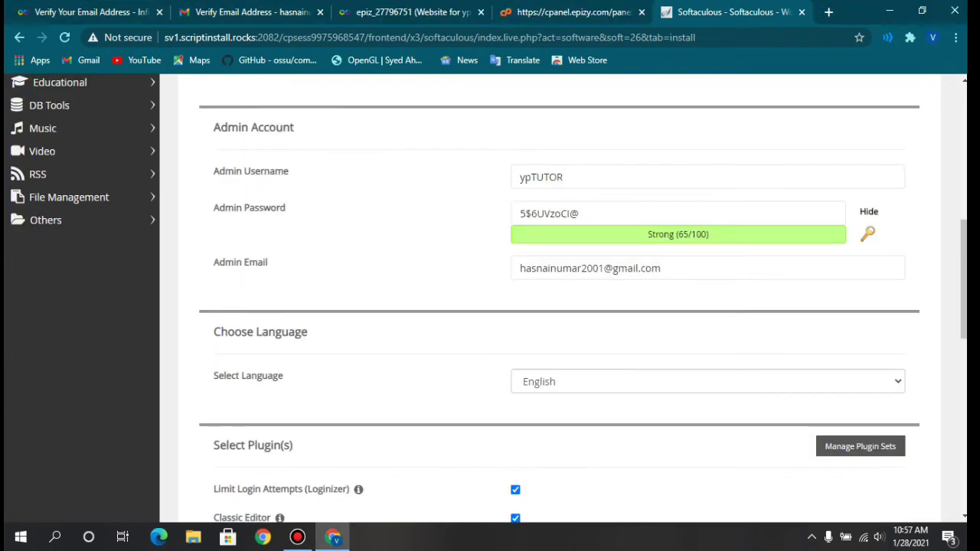
- Enter 'program site' as the site name and 'This is my site' as the description
scroll(559, 306, up, 3)
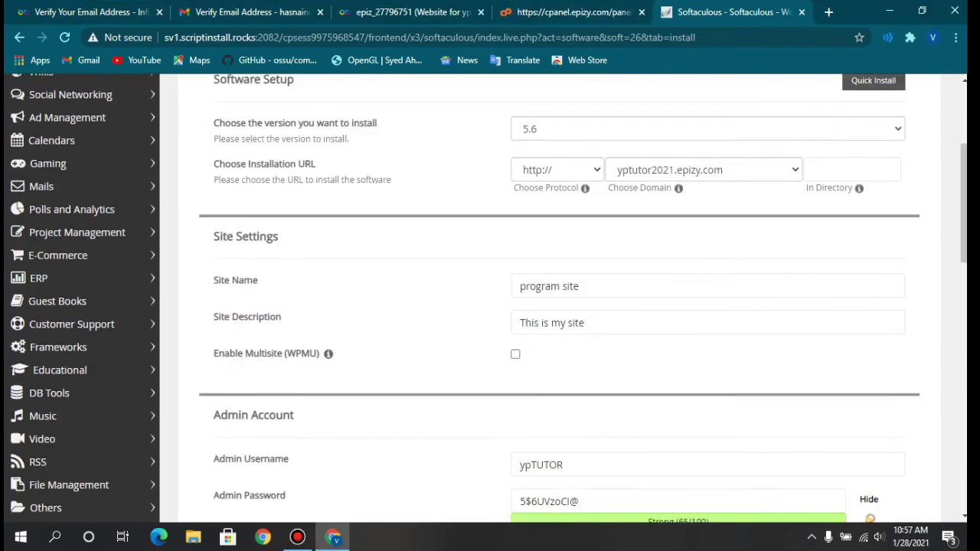
scroll(559, 307, up, 3)
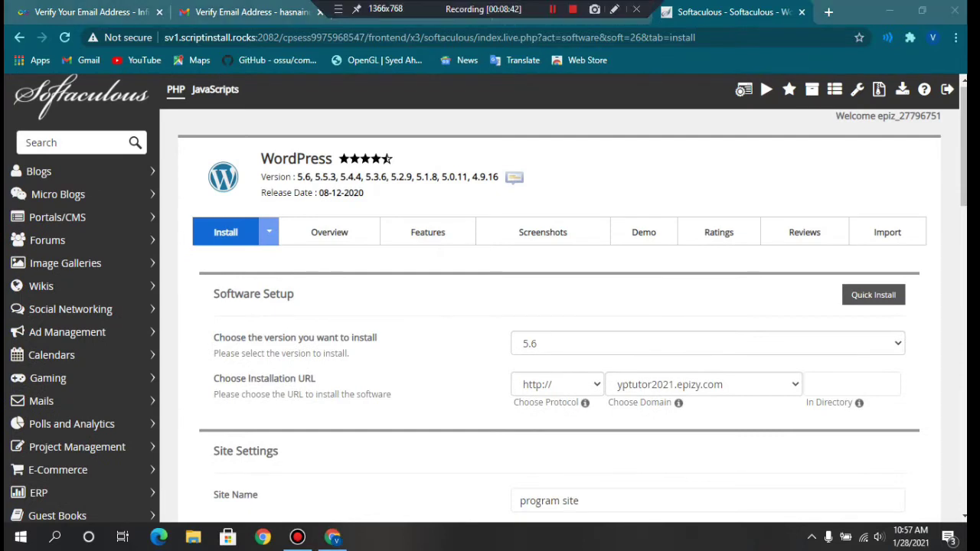
scroll(559, 307, down, 3)
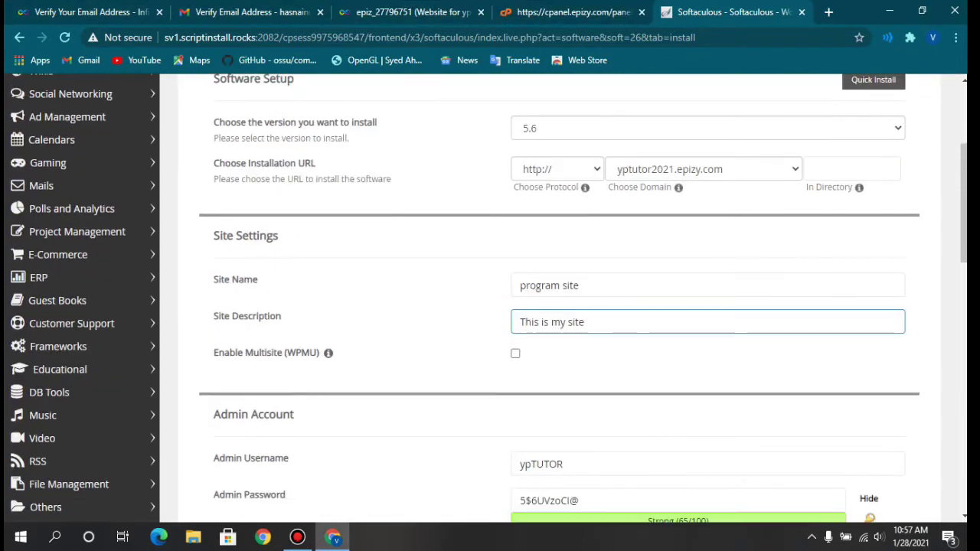
click(580, 285)
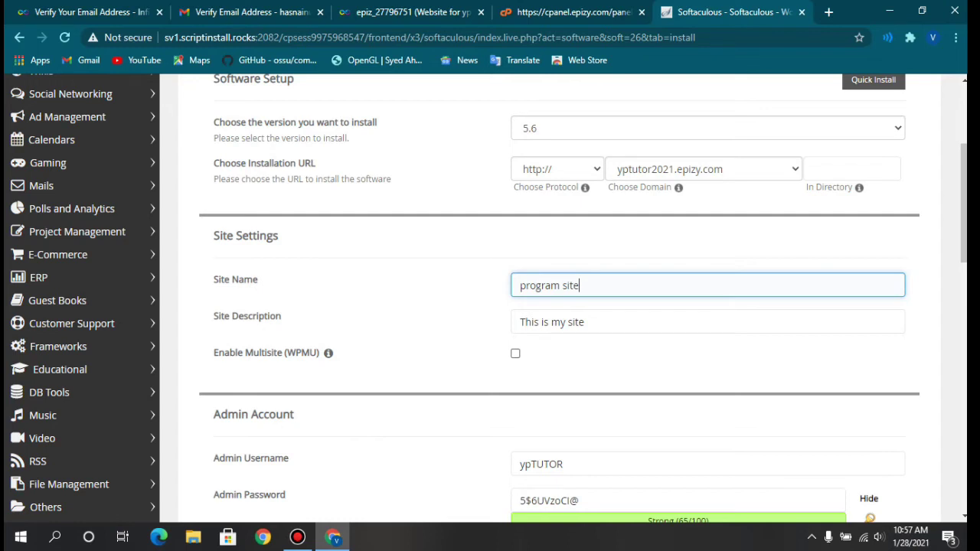
click(585, 322)
scroll(490, 299, down, 2)
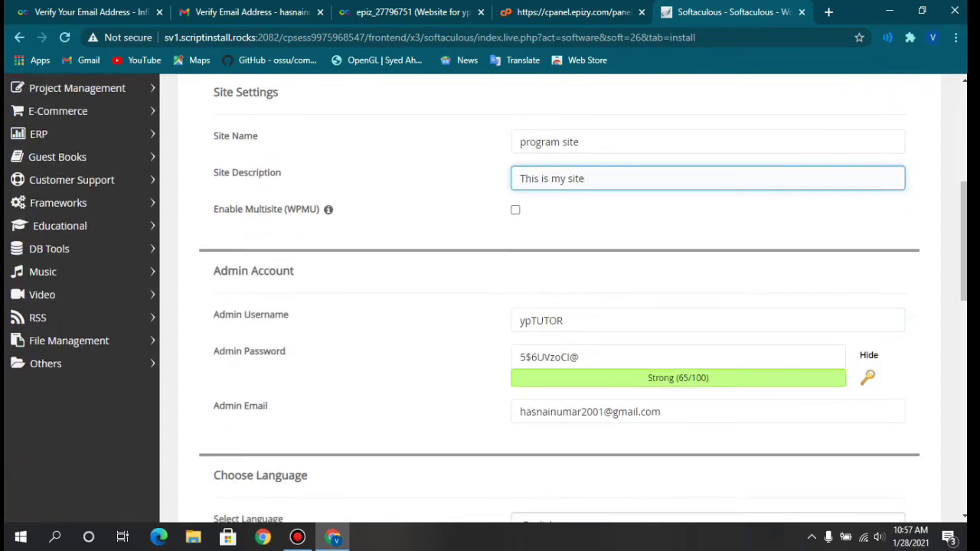
scroll(490, 299, down, 2)
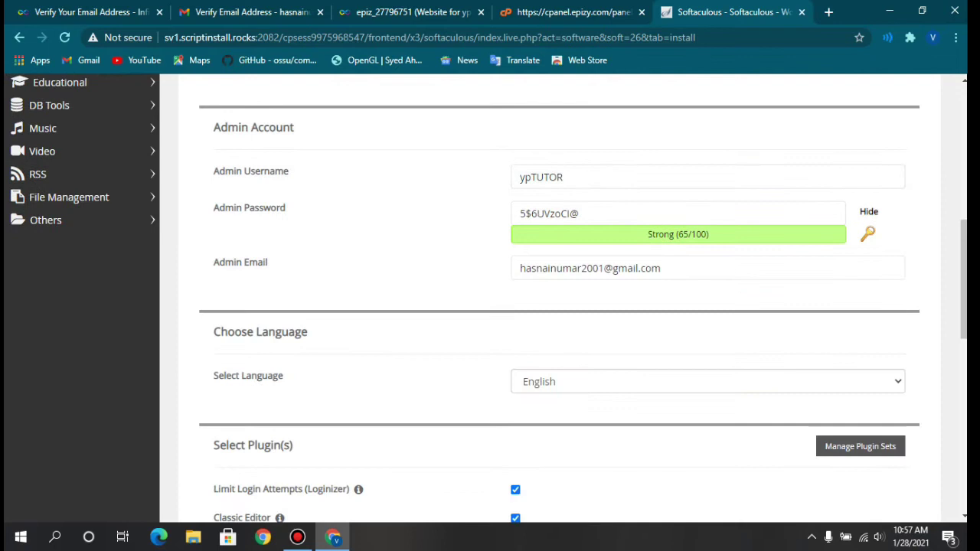
- Fill in the admin account details and hide the admin password
click(869, 211)
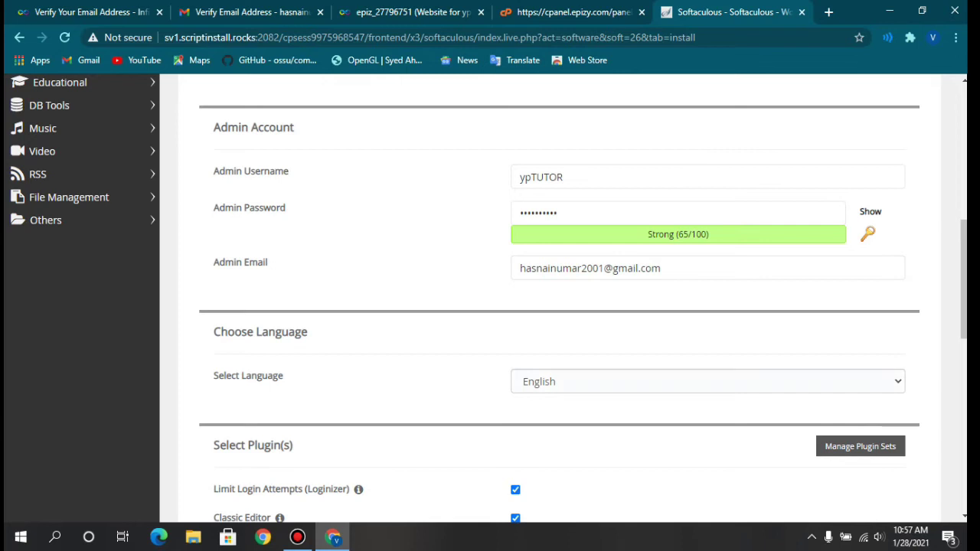
scroll(559, 307, down, 2)
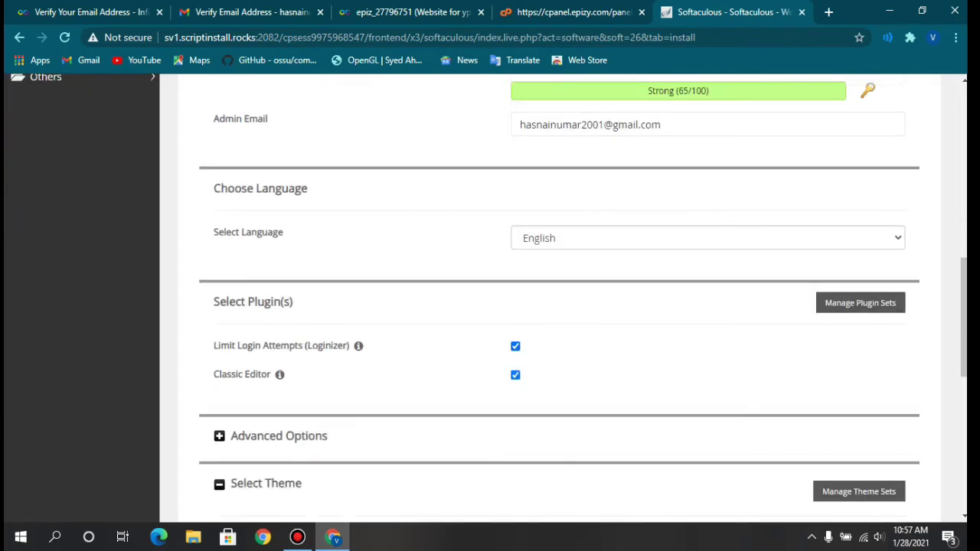
mouse_move(359, 346)
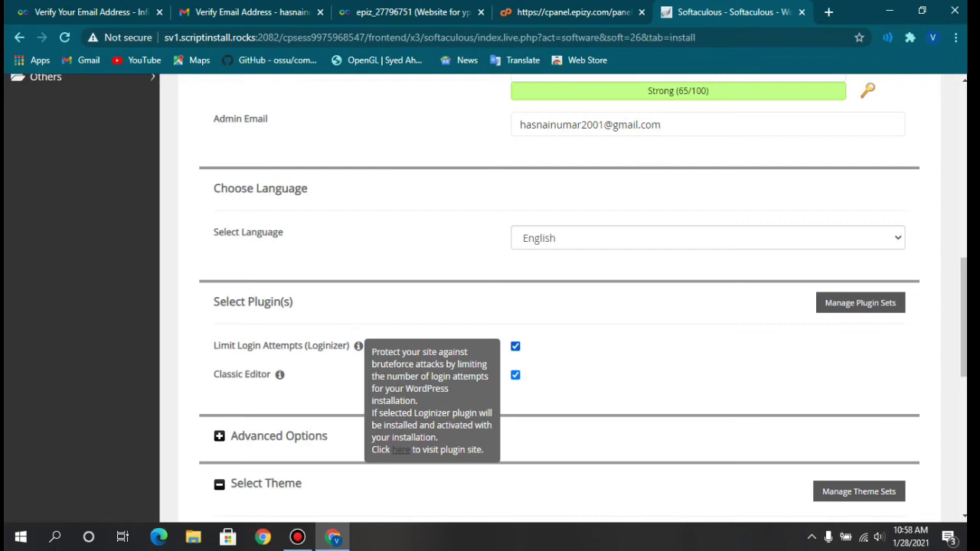
mouse_move(280, 375)
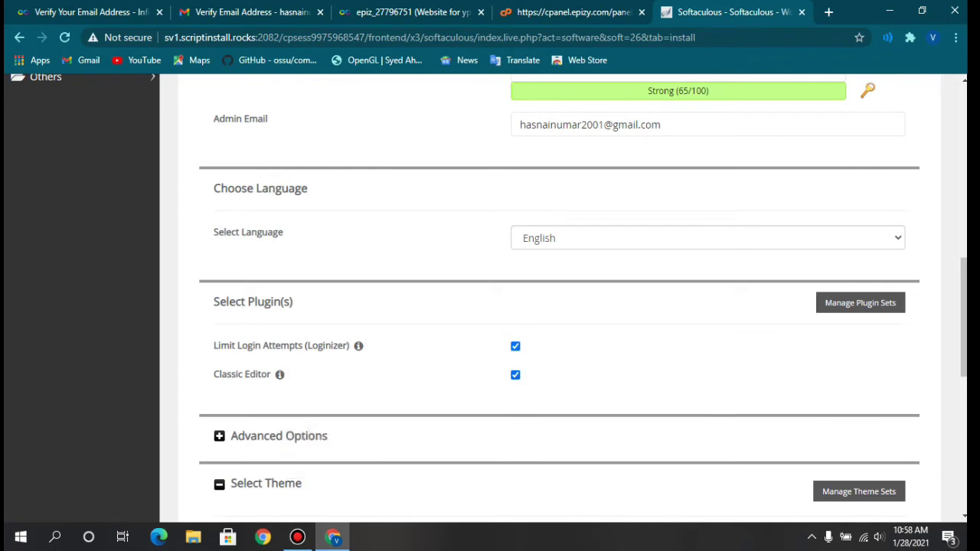
scroll(559, 299, down, 3)
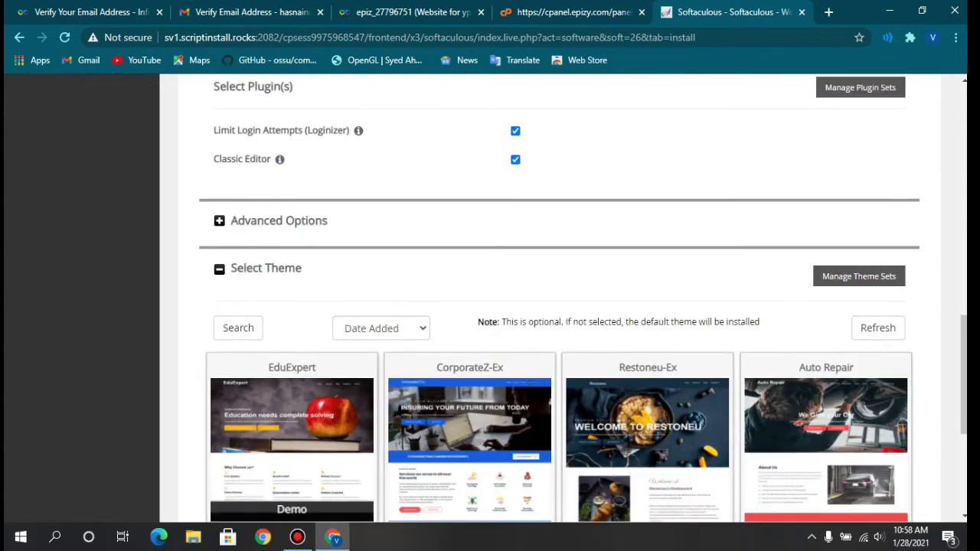
- Page through the theme choices and return to the first page of themes
scroll(559, 298, down, 3)
scroll(559, 299, up, 1)
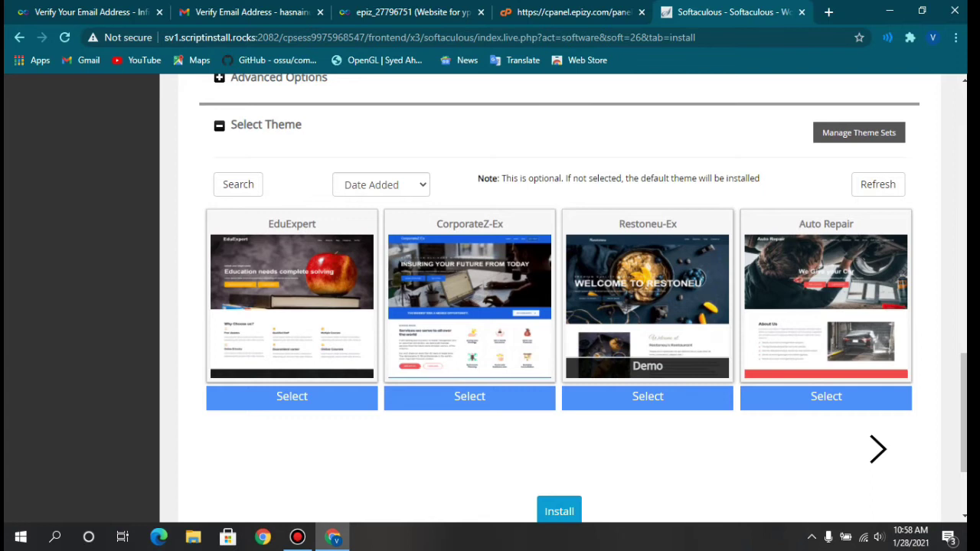
click(879, 449)
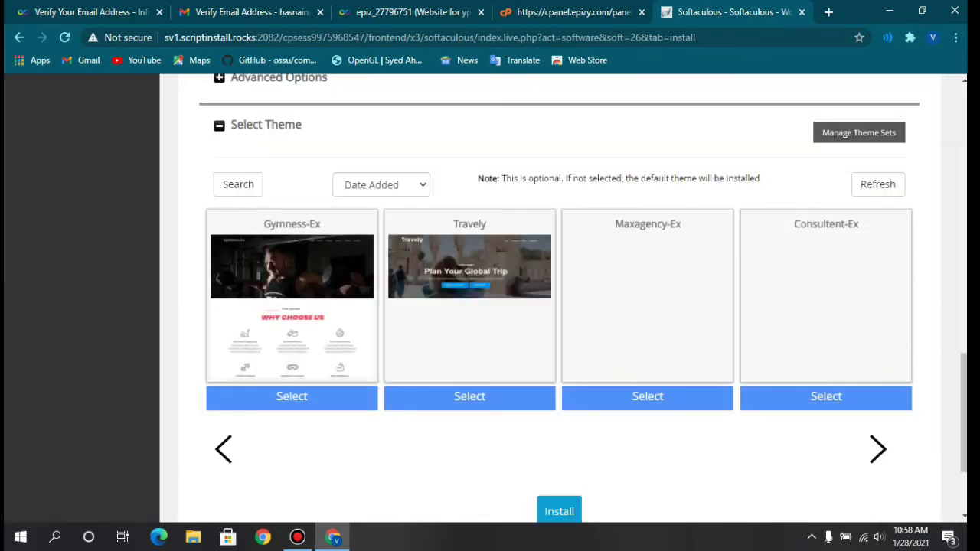
click(878, 450)
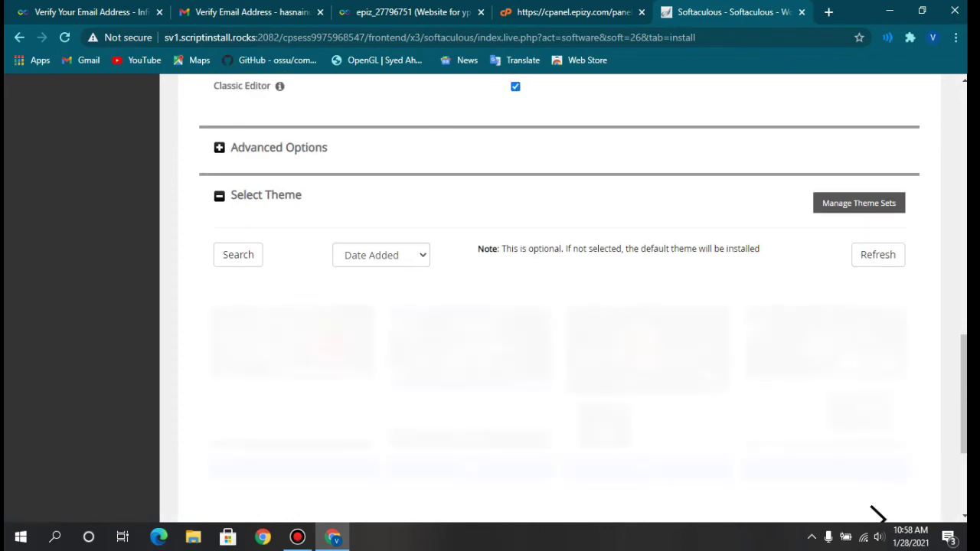
- Submit the WordPress installation with the default theme
scroll(648, 230, up, 2)
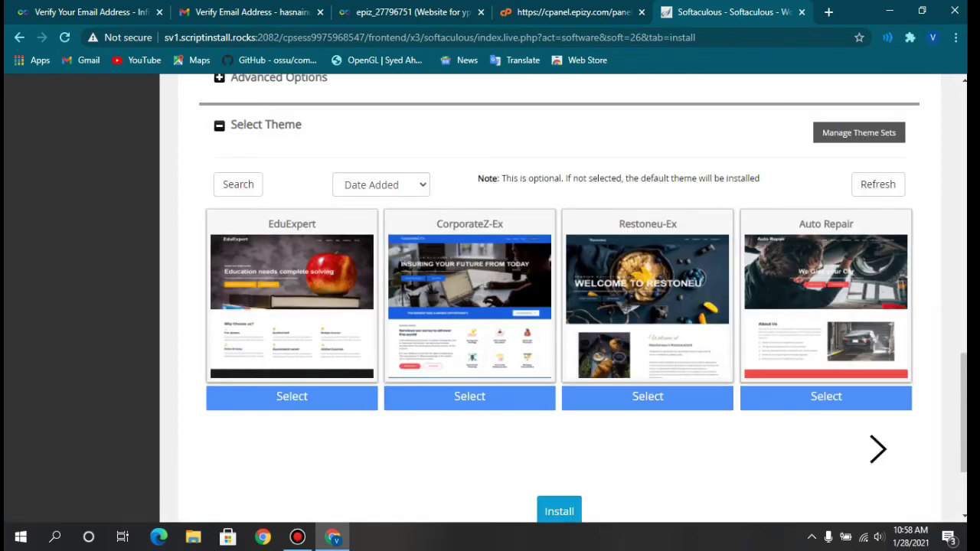
scroll(564, 295, down, 2)
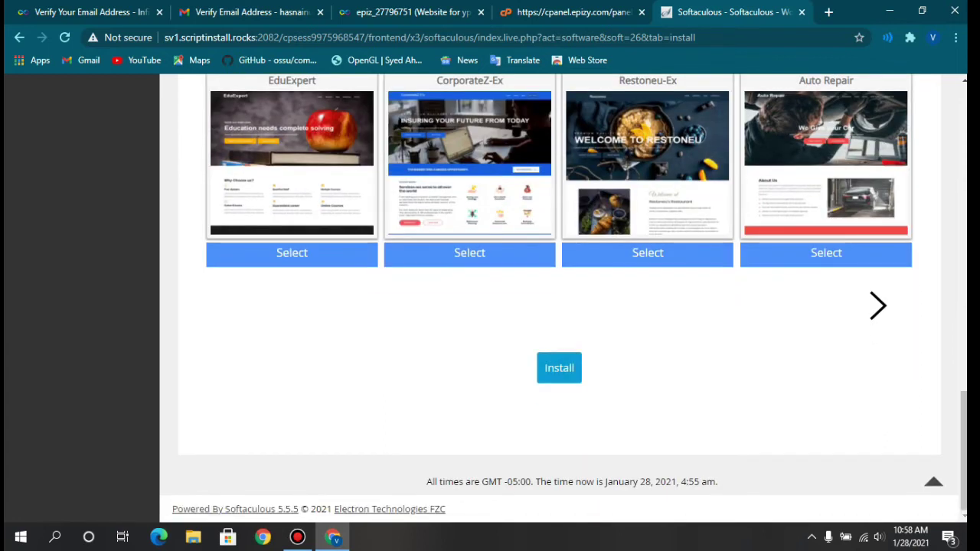
click(559, 368)
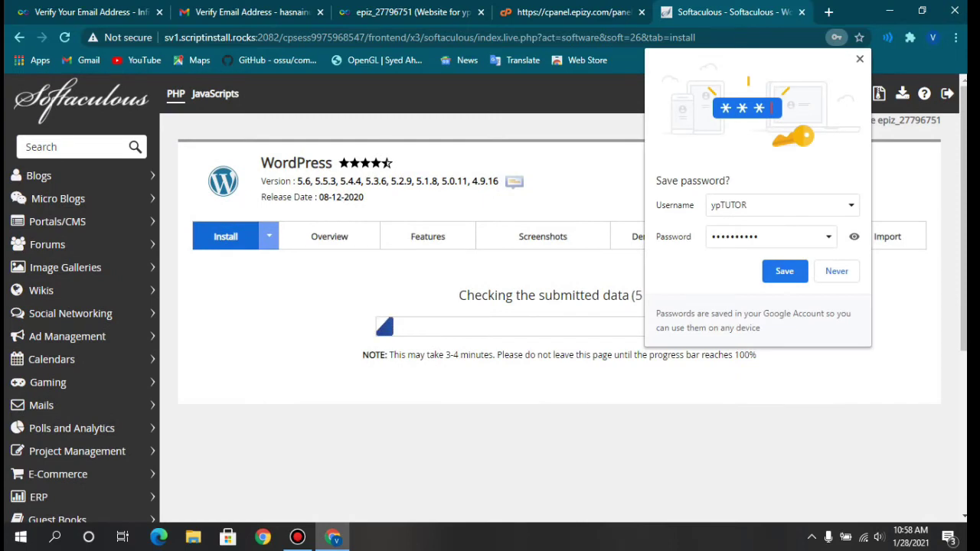
- Save the admin password in Chrome and wait for the yptutor2021.epizy.com install to reach 100%
click(785, 271)
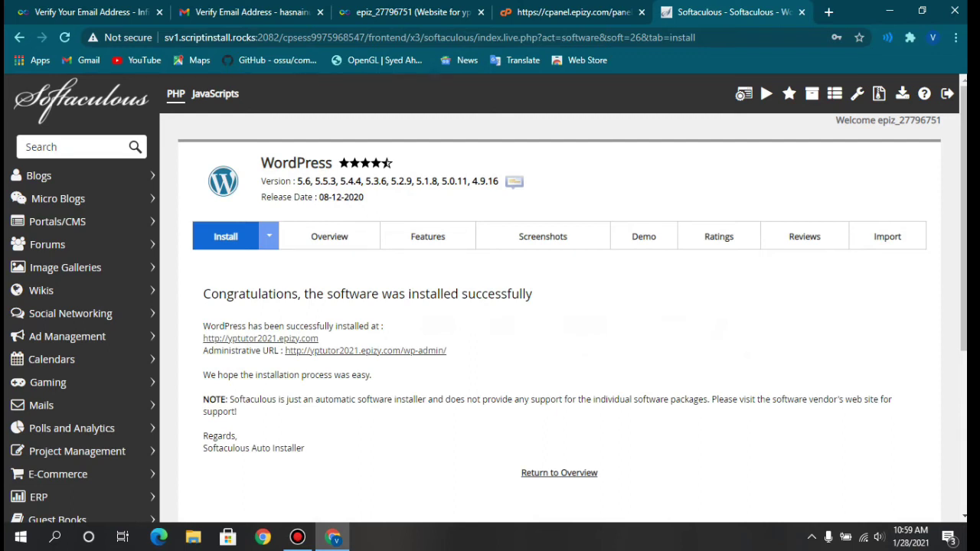
scroll(560, 306, down, 2)
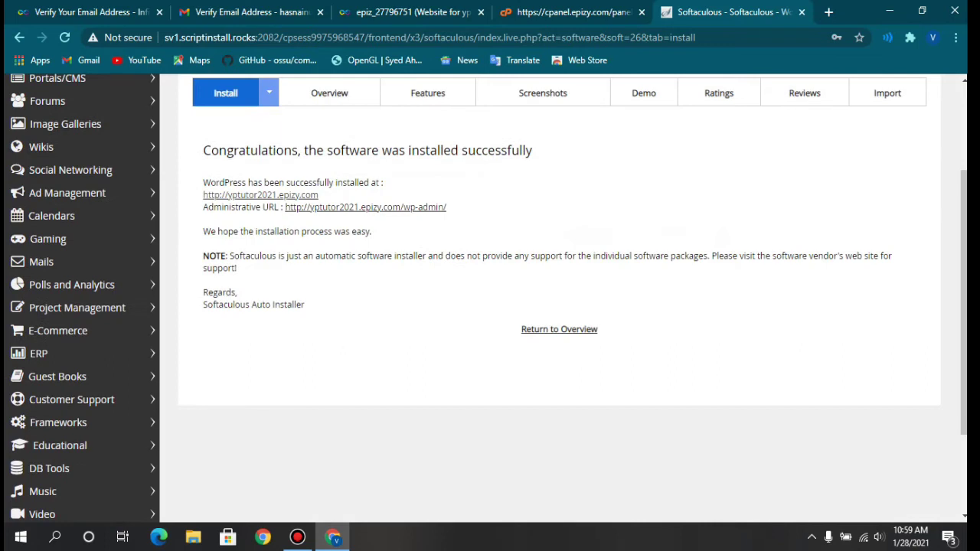
scroll(559, 306, down, 2)
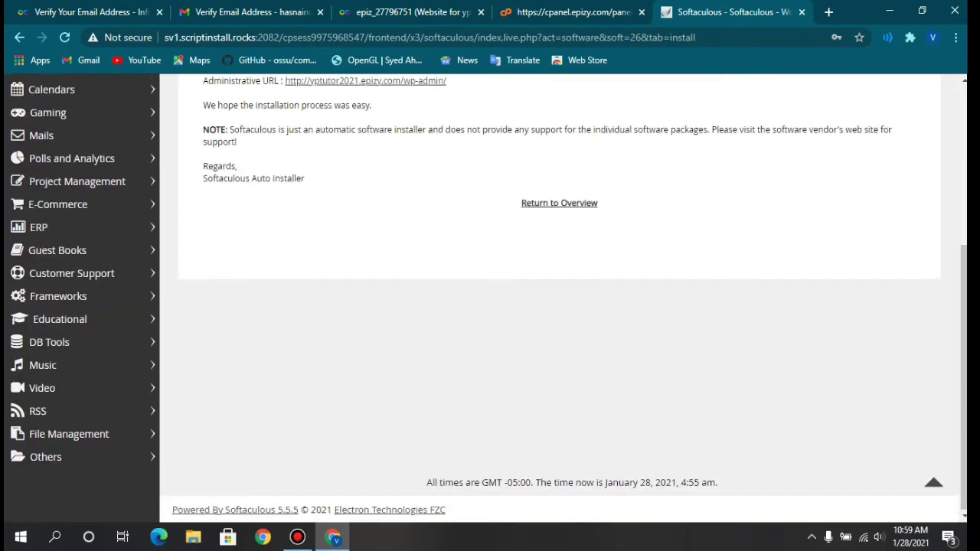
scroll(559, 306, up, 2)
scroll(559, 306, up, 2)
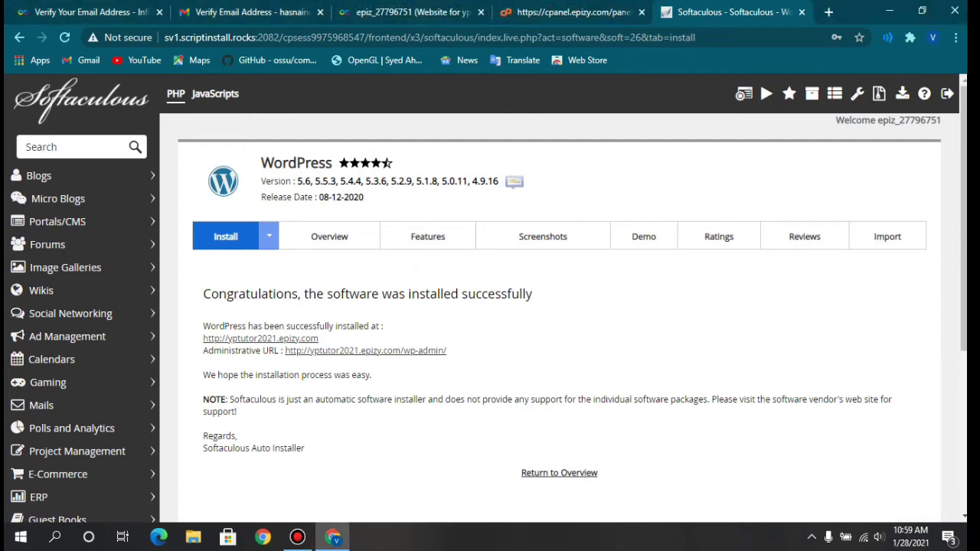
scroll(560, 473, down, 2)
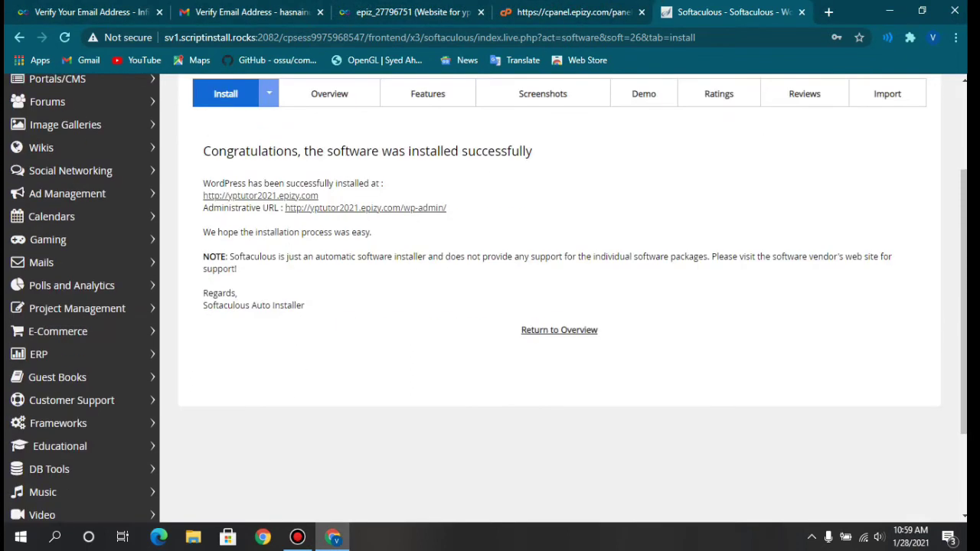
scroll(559, 307, up, 1)
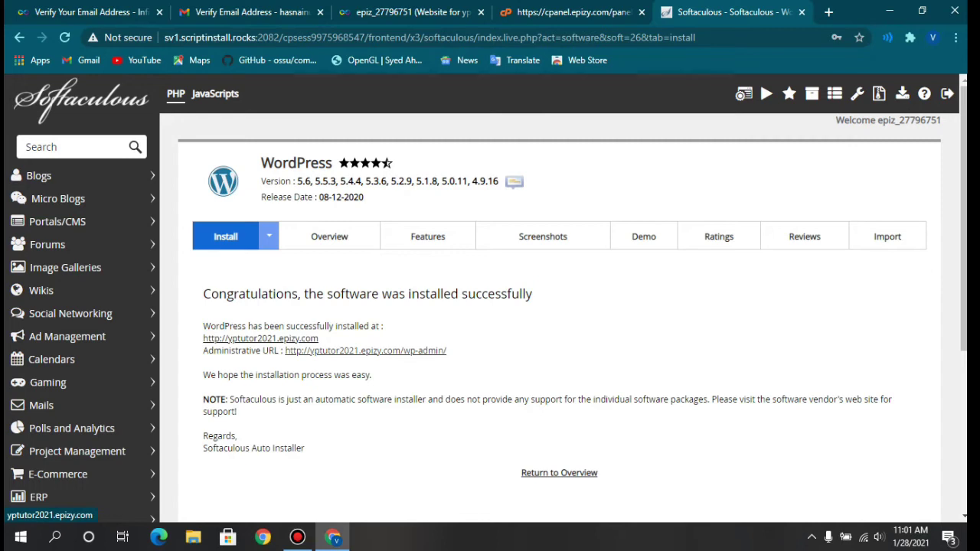
click(261, 338)
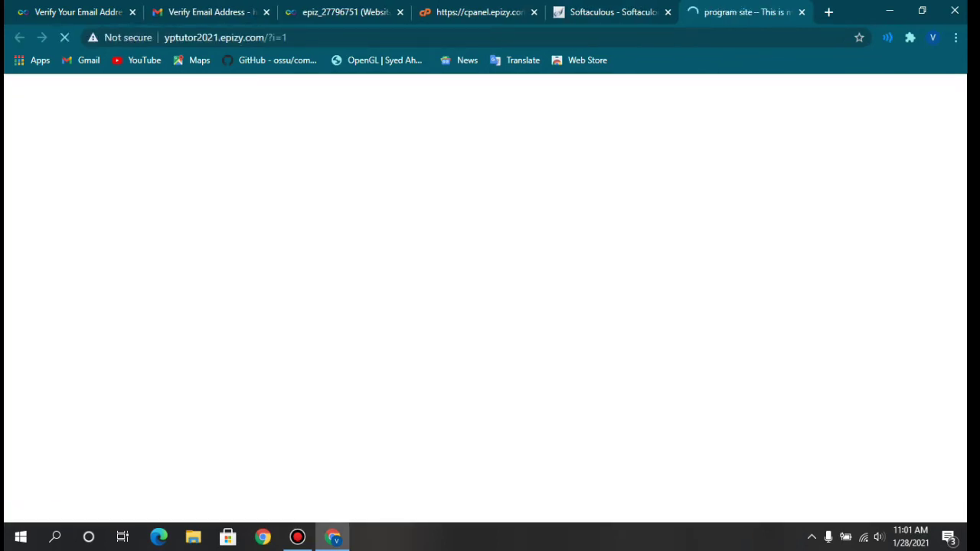
scroll(485, 299, down, 5)
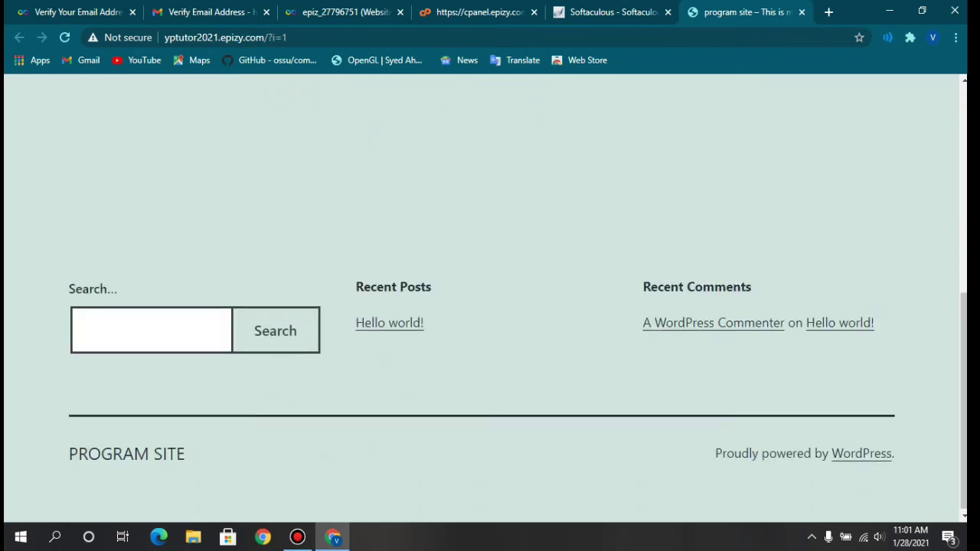
scroll(485, 298, up, 5)
scroll(486, 298, down, 5)
scroll(486, 299, down, 2)
scroll(486, 299, up, 10)
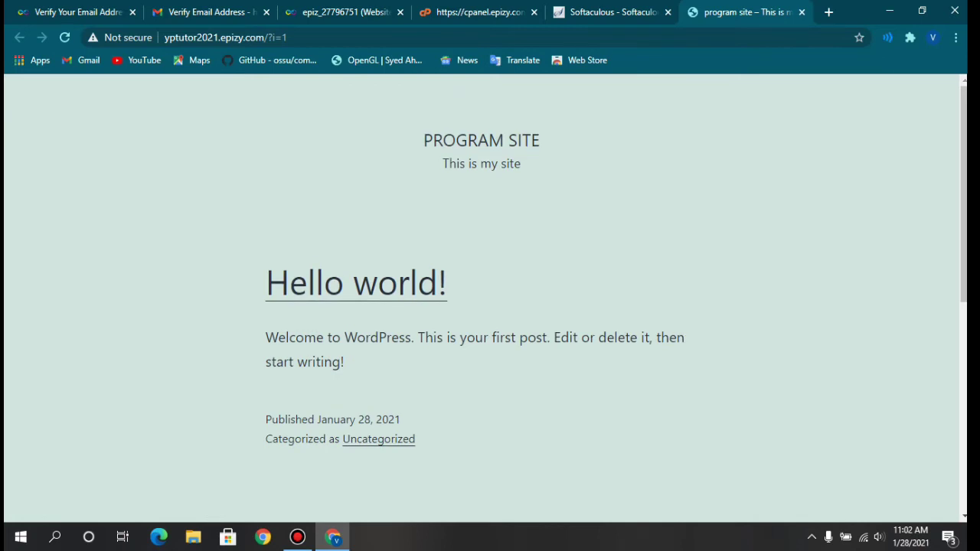
scroll(485, 299, down, 5)
scroll(486, 299, down, 1)
scroll(486, 299, up, 10)
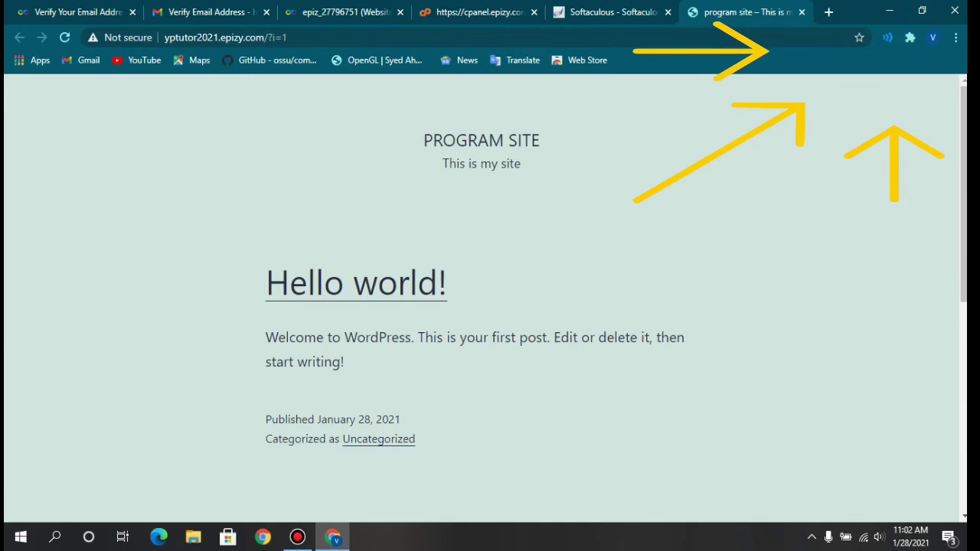
- Open the admin sign-on link from the Softaculous success page in a new tab
key(ctrl+shift+Tab)
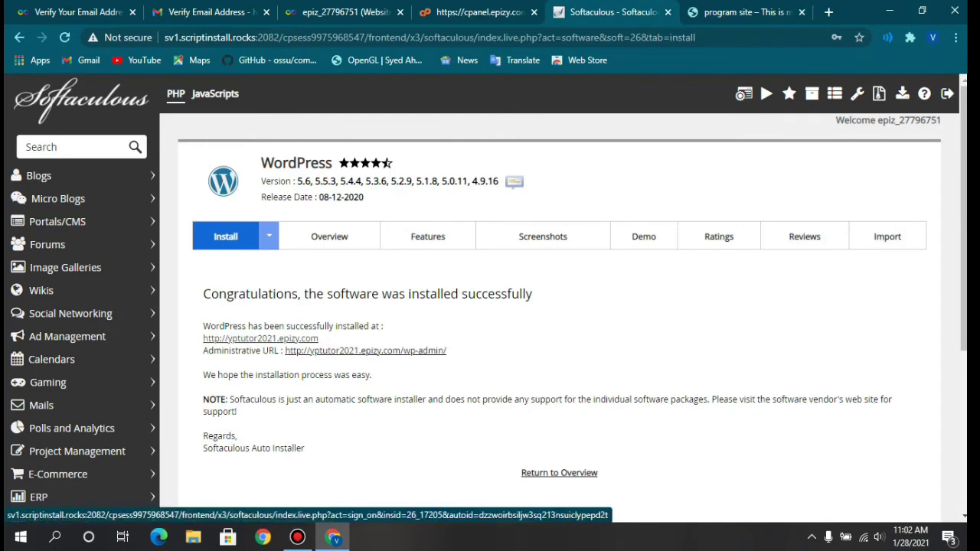
right_click(354, 351)
click(394, 436)
middle_click(360, 351)
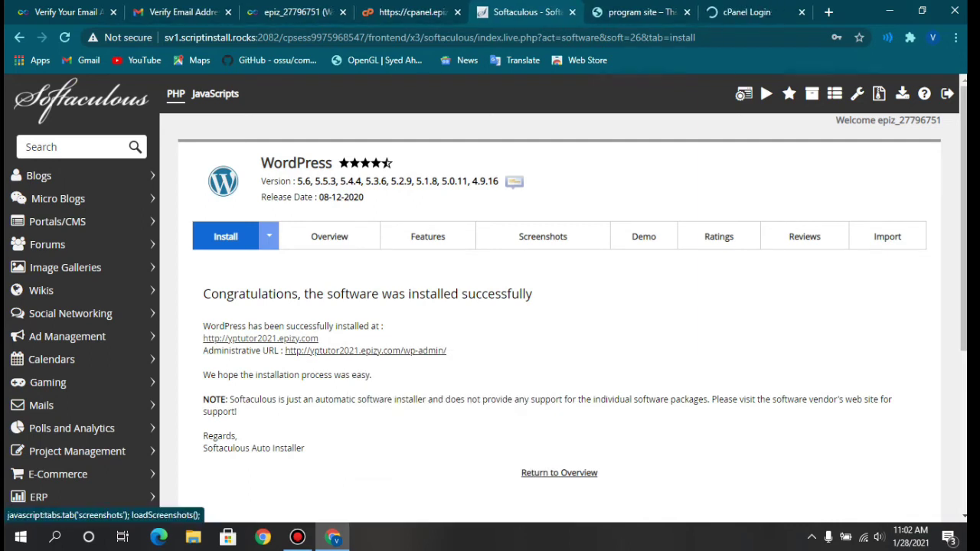
click(746, 12)
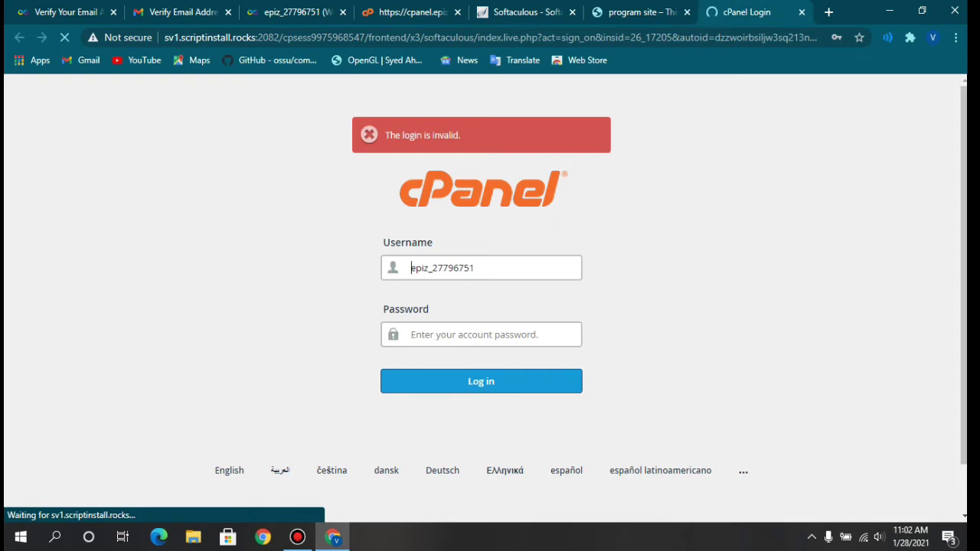
- Autofill the saved account password and submit the cPanel login, which is rejected
click(481, 335)
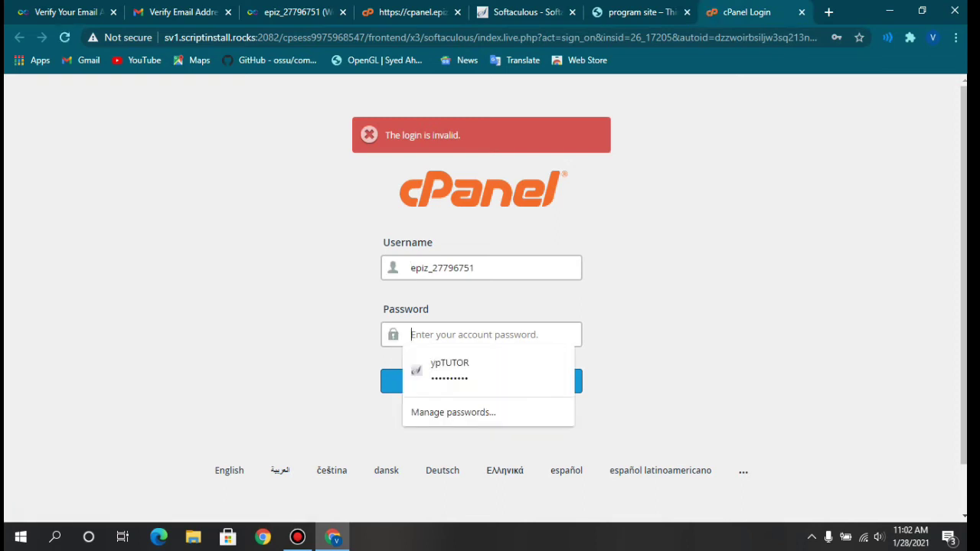
key(Down)
key(Return)
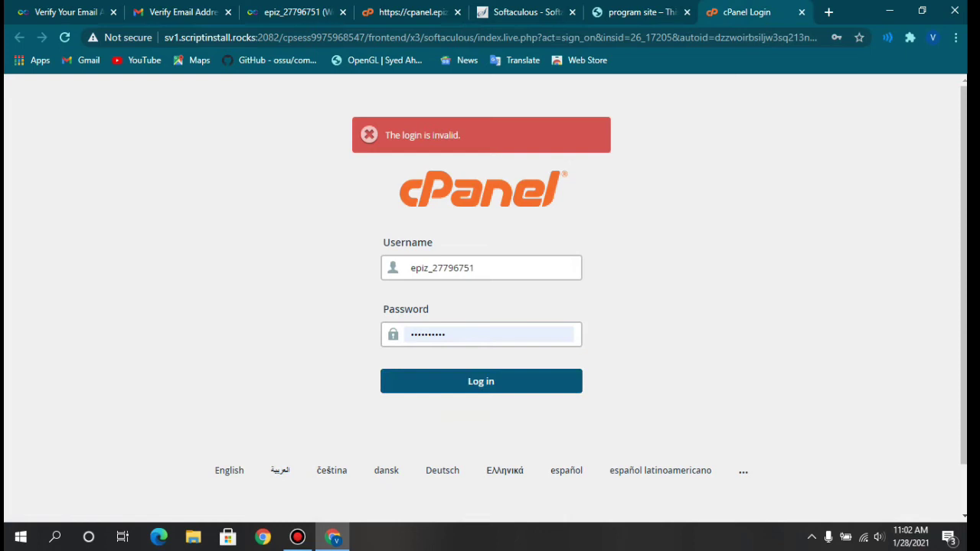
key(Return)
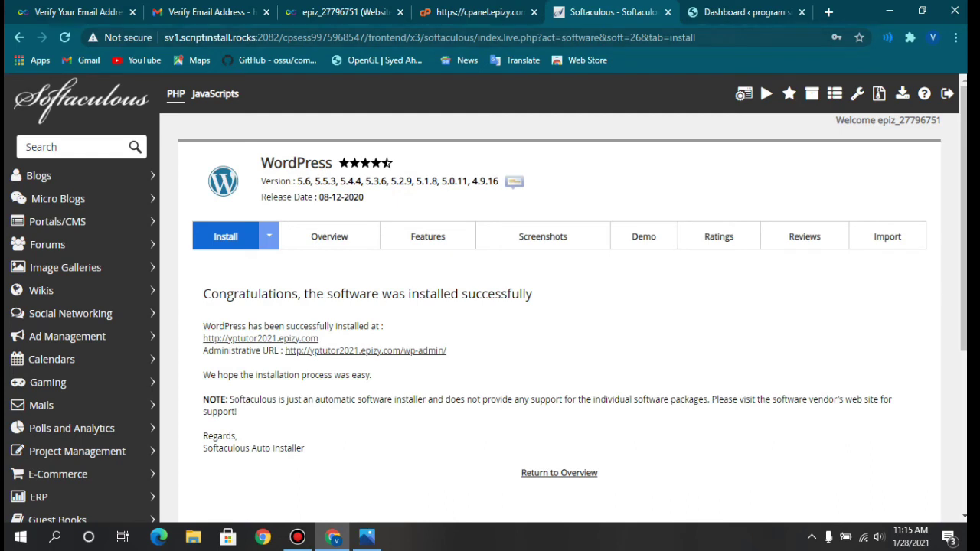
- Reload the dashboard with the trailing slash removed from its URL, then open Edit Profile
key(ctrl+Tab)
key(ctrl+l)
key(End)
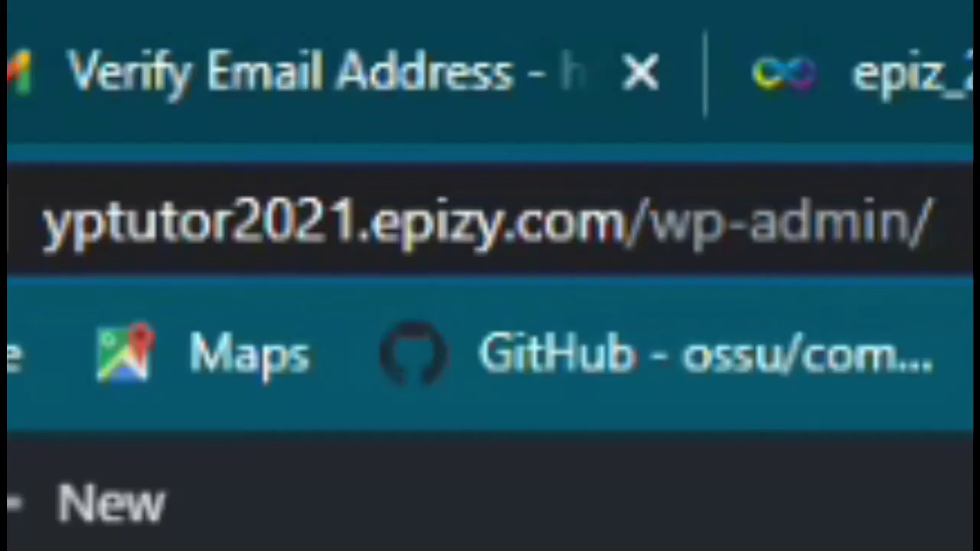
key(Home)
key(shift+Right)
key(shift+Right)
key(shift+Right)
key(shift+Right)
key(shift+Right)
key(shift+Right)
key(shift+Right)
key(shift+Right)
key(shift+Right)
key(shift+Right)
key(shift+Right)
key(shift+Right)
key(shift+Right)
key(shift+Right)
key(shift+Right)
key(shift+Right)
key(shift+Right)
key(shift+Right)
key(shift+Right)
key(shift+Right)
key(shift+Right)
key(shift+Left)
key(shift+Left)
key(shift+Left)
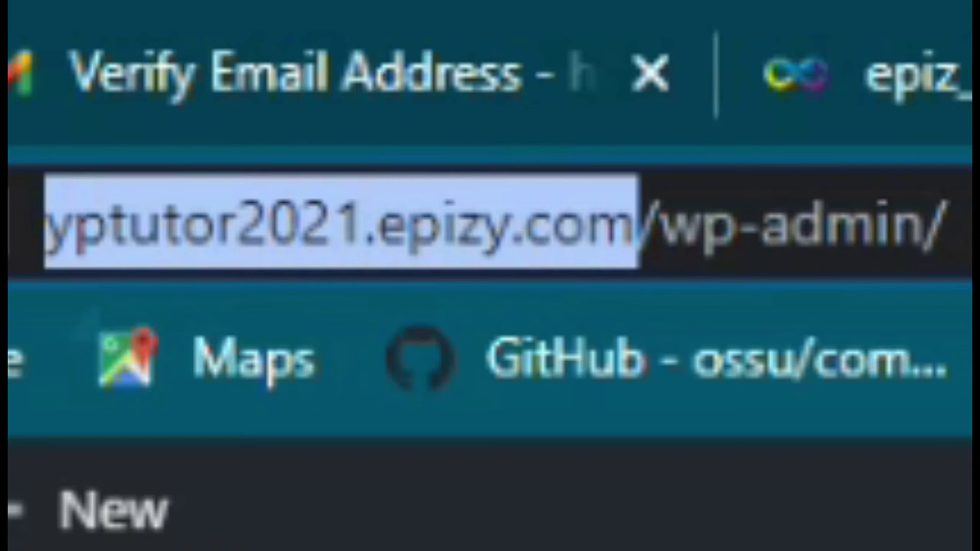
click(705, 219)
key(End)
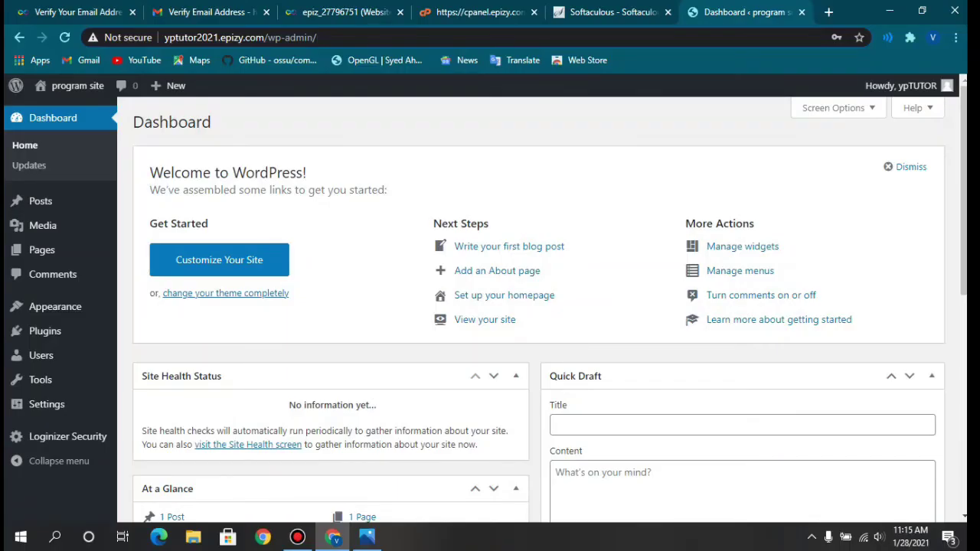
key(BackSpace)
key(Return)
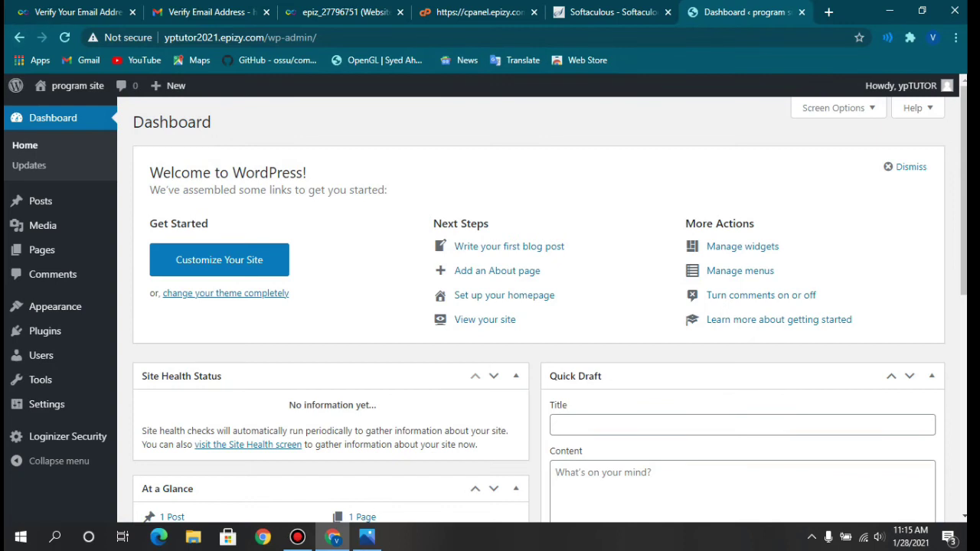
click(901, 86)
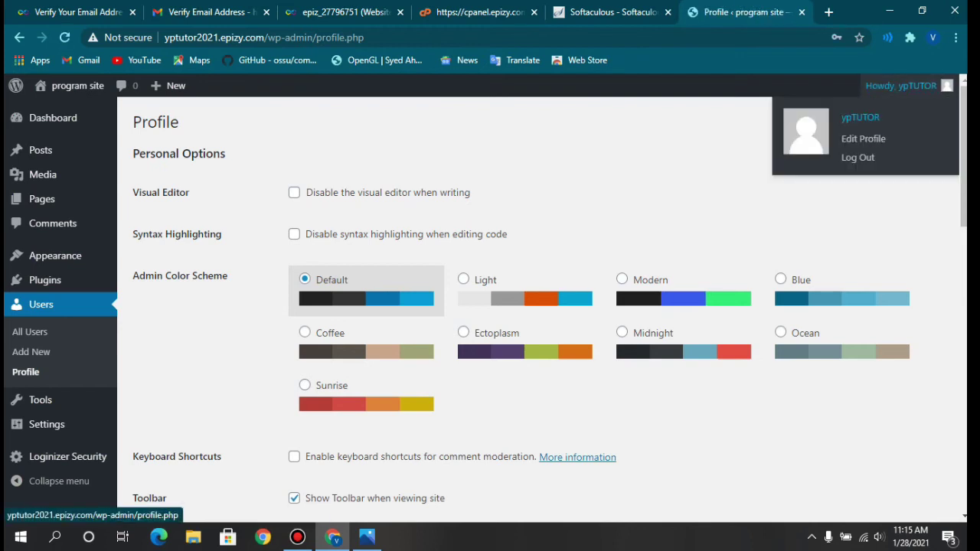
- Log out of WordPress and log back in using the saved credentials
click(858, 157)
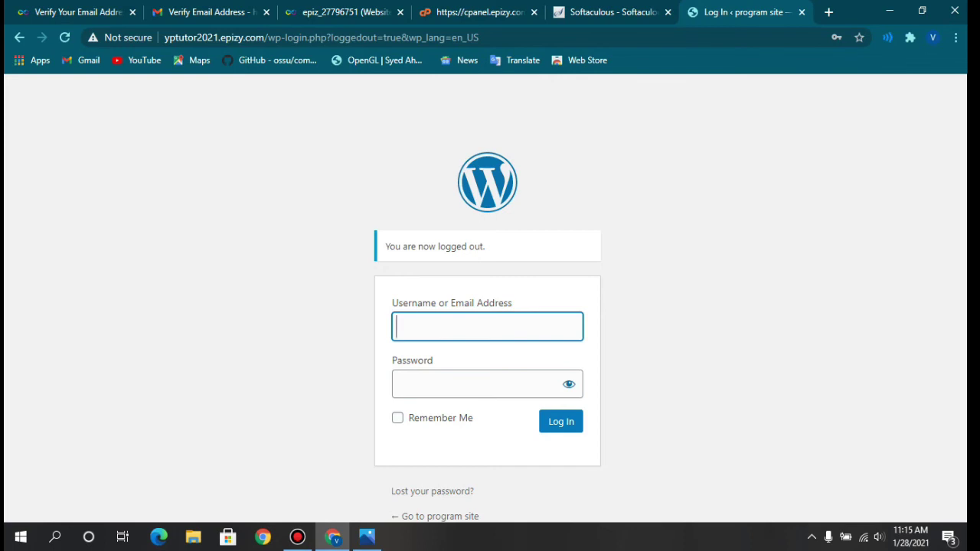
key(Down)
key(Down)
key(Return)
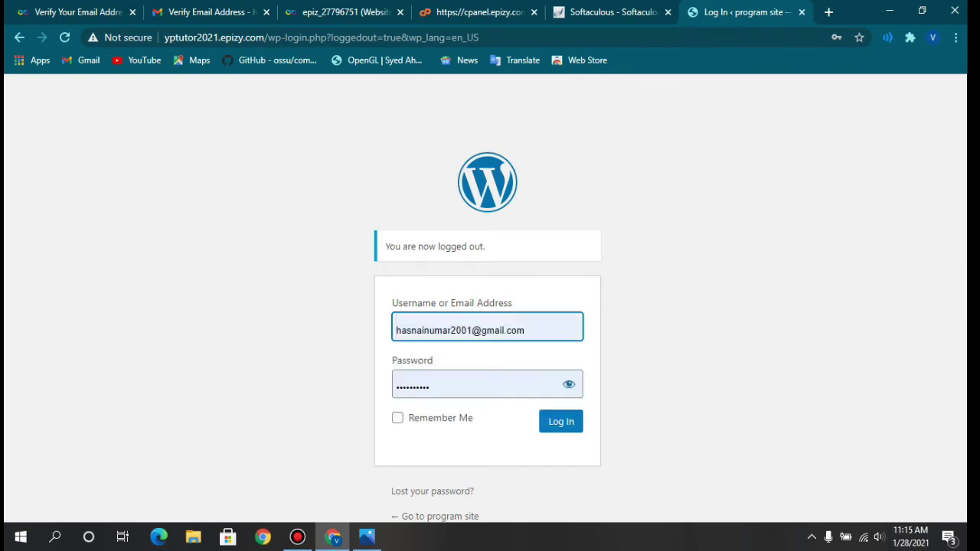
click(560, 421)
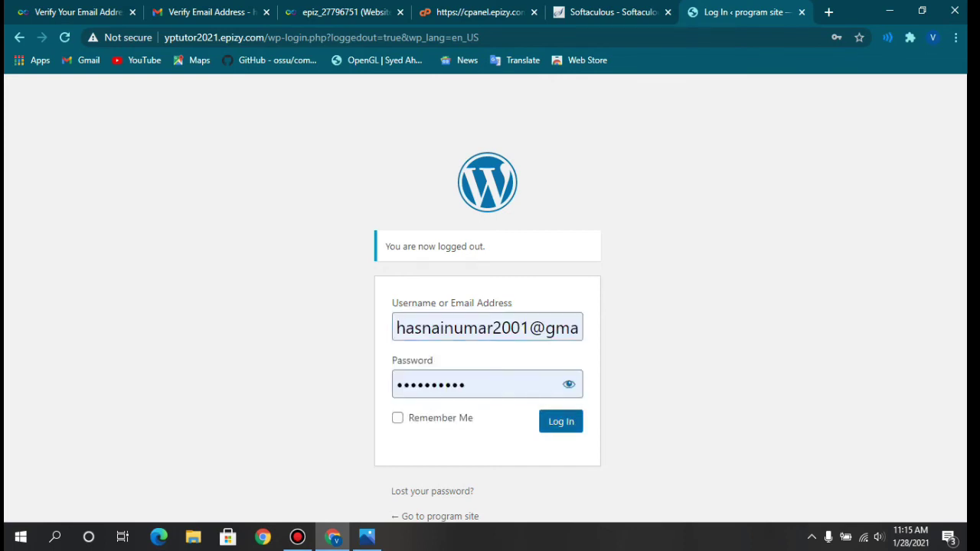
click(561, 421)
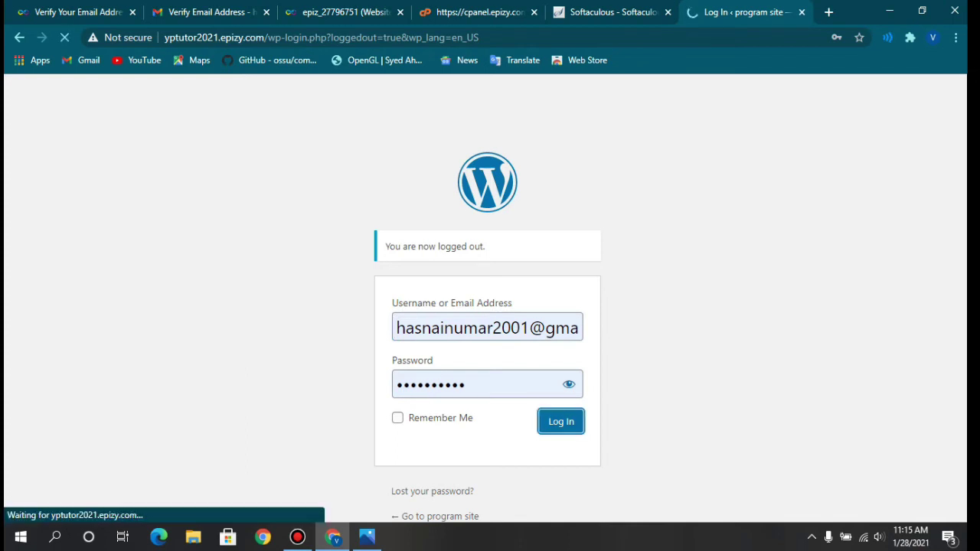
- Open Appearance > Themes and start customizing the active Twenty Twenty-One theme
scroll(536, 306, down, 3)
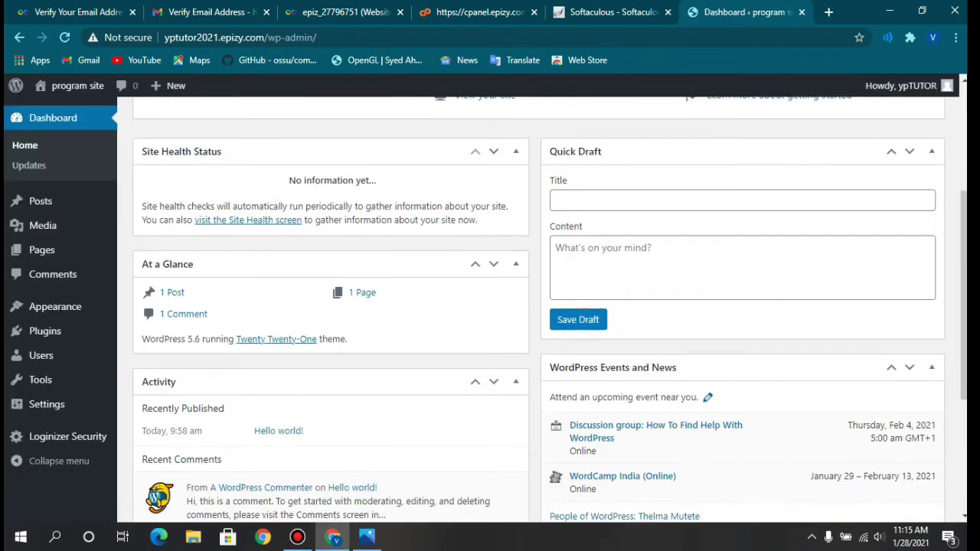
scroll(537, 307, down, 3)
scroll(536, 306, up, 6)
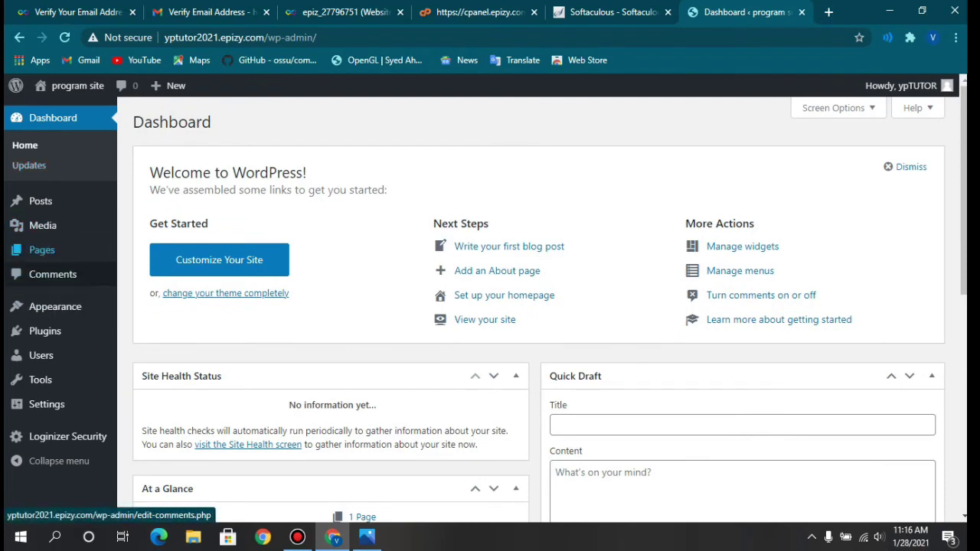
mouse_move(55, 306)
click(143, 308)
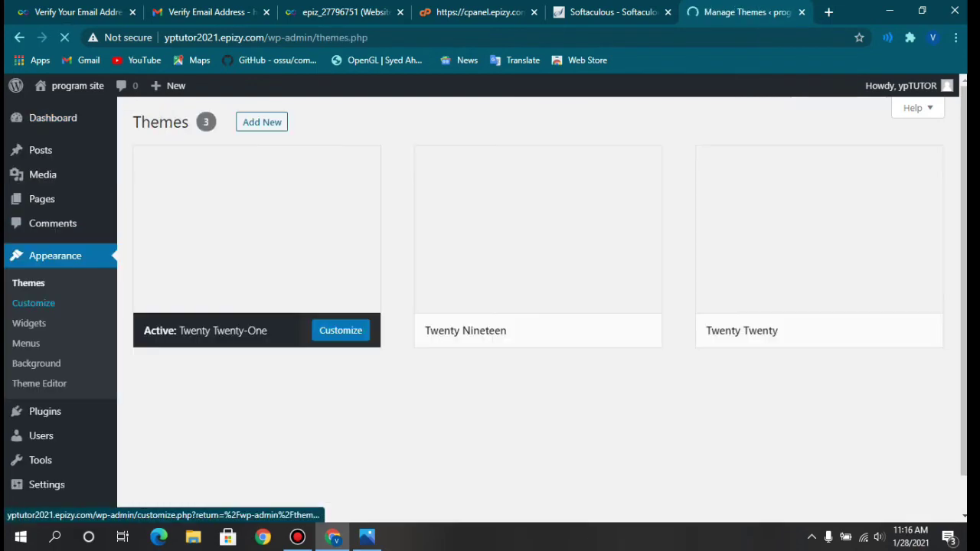
click(33, 303)
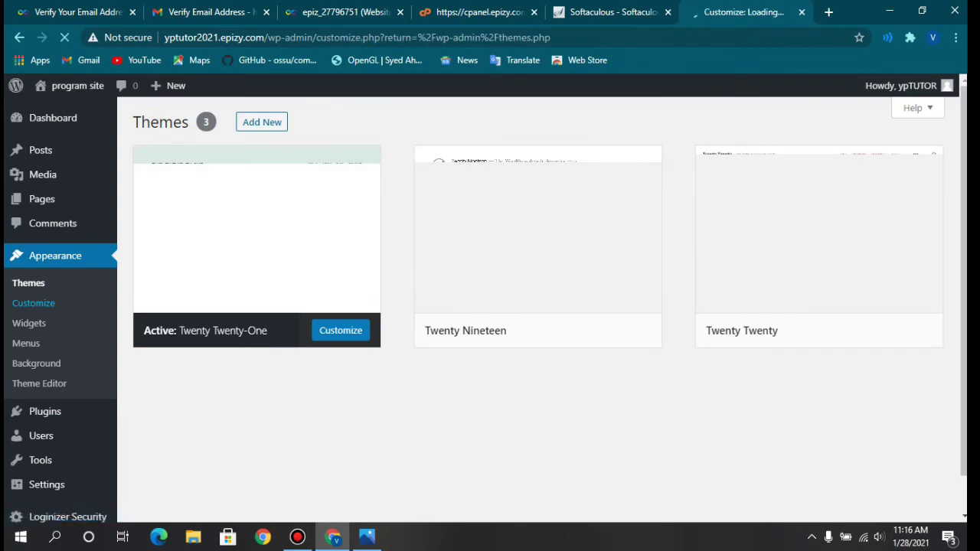
- Leave the Customizer and list the site's pages, Privacy Policy and Sample Page
scroll(543, 305, down, 1)
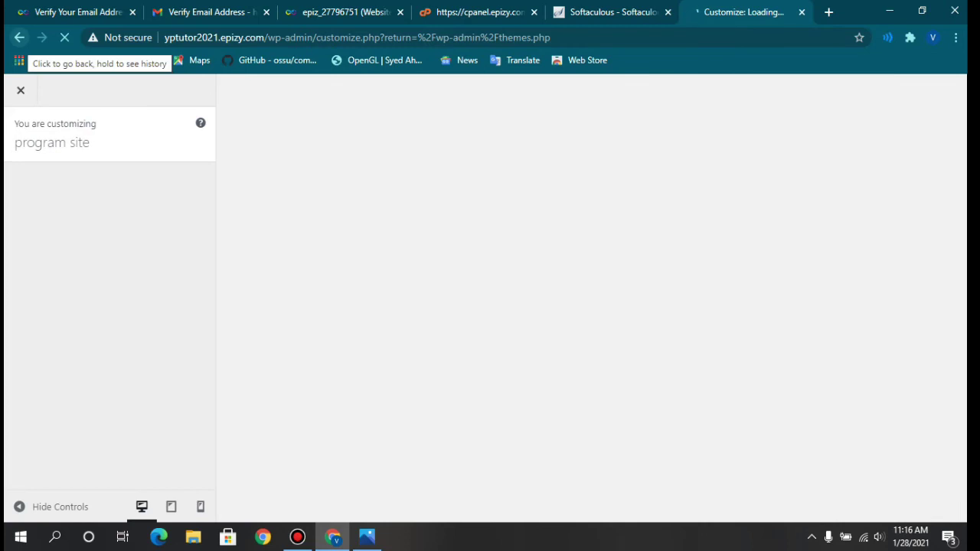
click(19, 37)
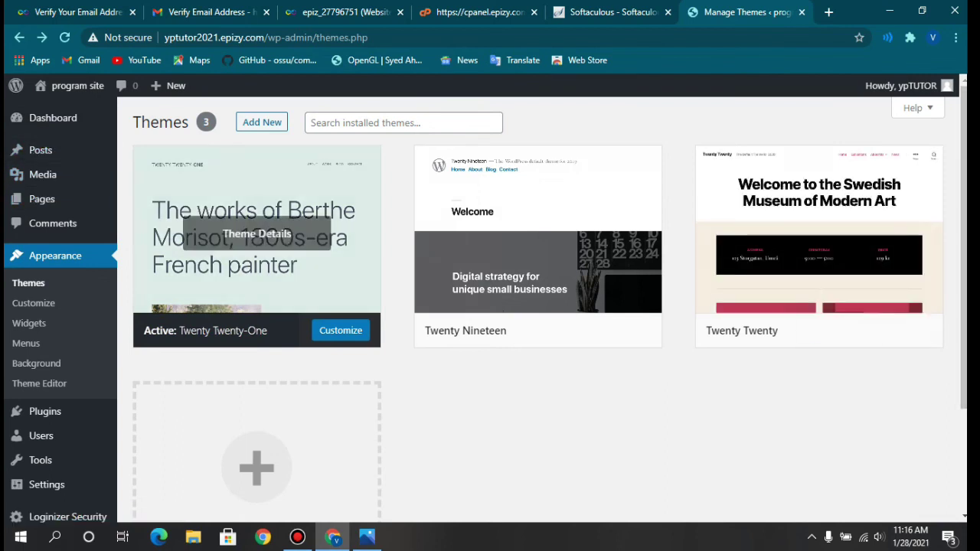
click(42, 199)
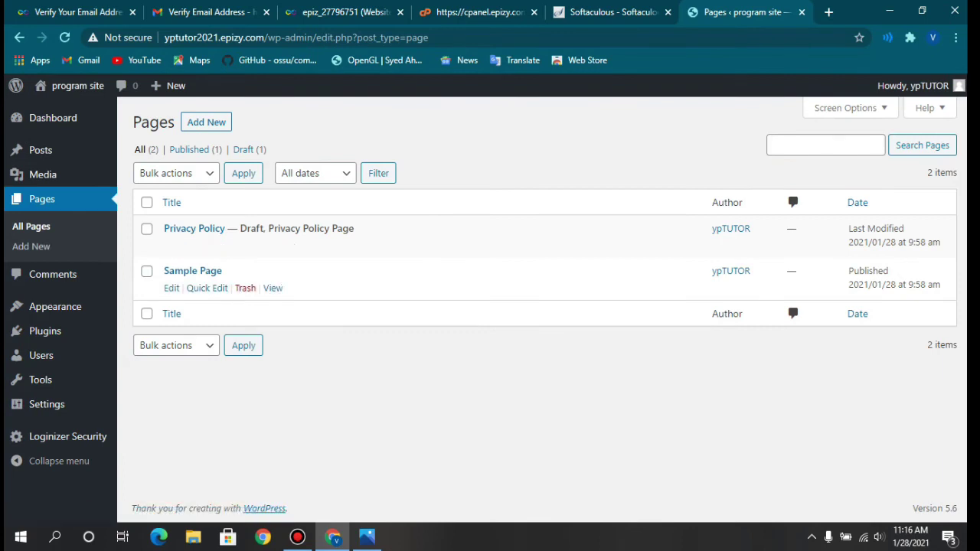
- View the Sample Page on the live site
click(272, 288)
scroll(490, 306, down, 15)
scroll(491, 307, up, 5)
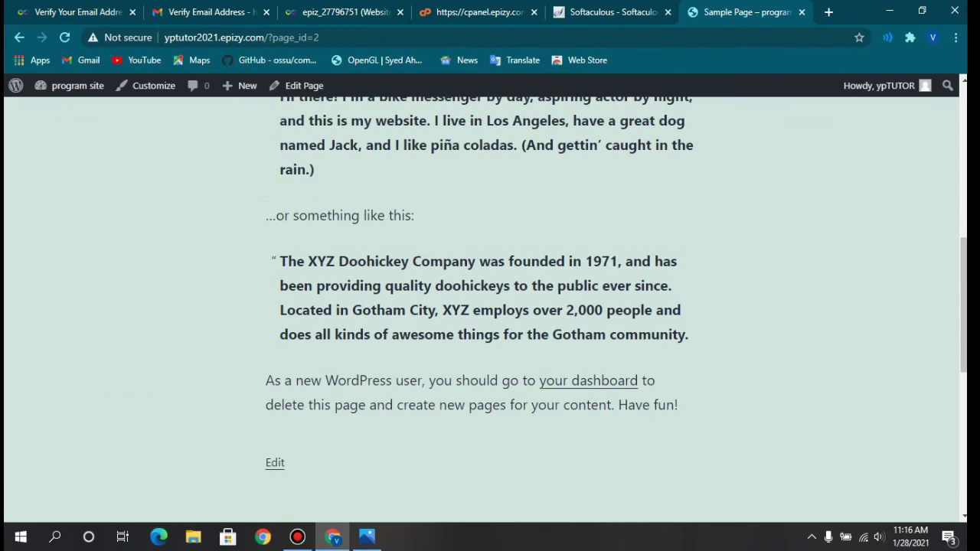
scroll(490, 306, down, 1)
scroll(490, 306, up, 5)
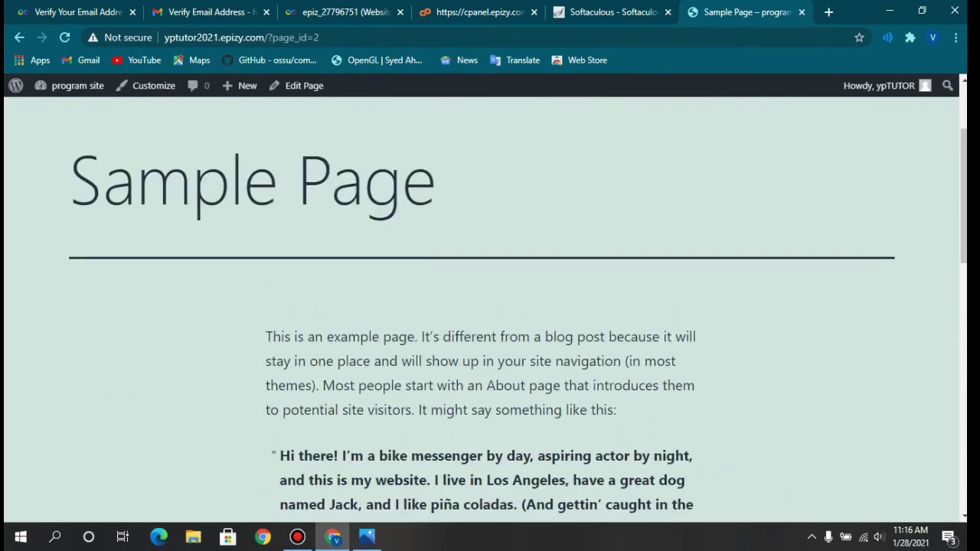
scroll(490, 307, up, 2)
- Go back twice to the Themes screen and open the Plugins list
click(19, 36)
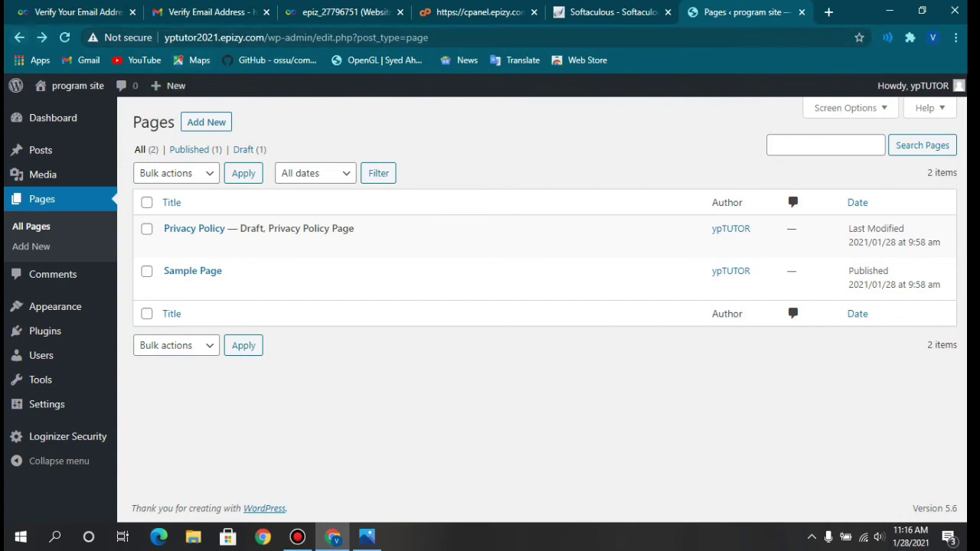
click(19, 37)
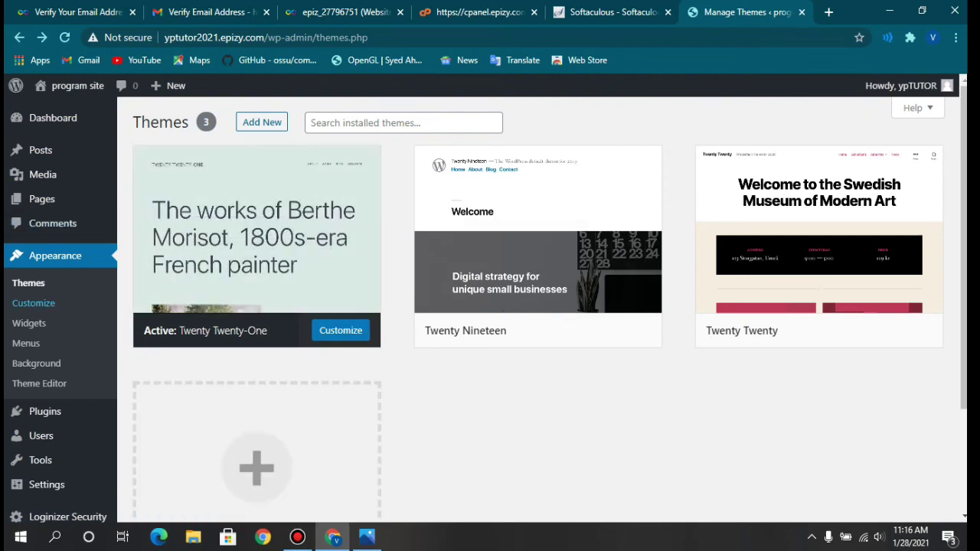
scroll(256, 344, down, 2)
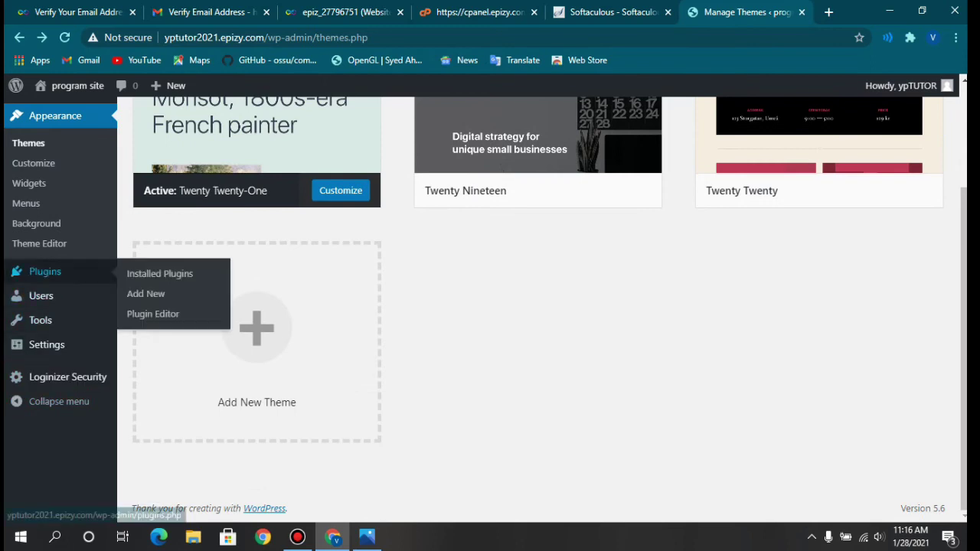
click(44, 272)
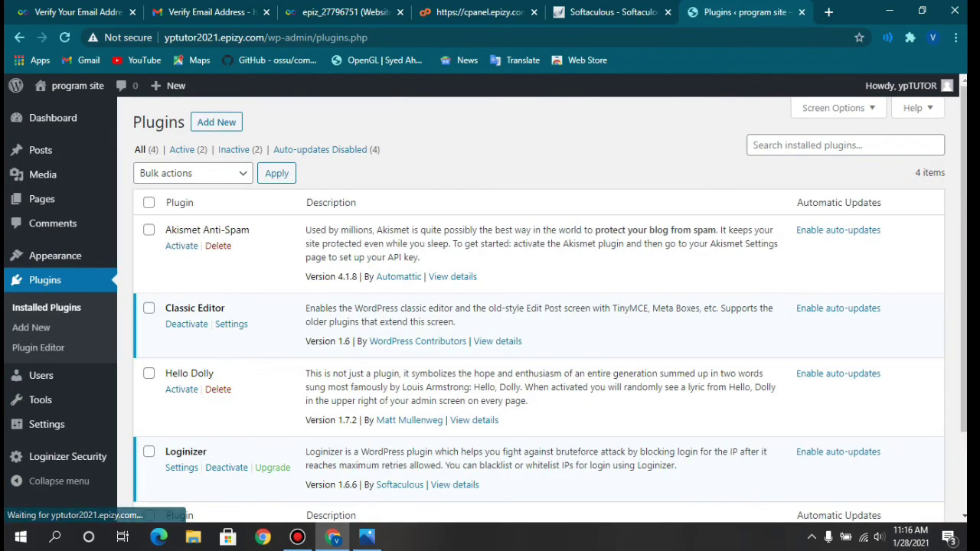
- Delete the Hello Dolly plugin and confirm the deletion
scroll(536, 306, down, 2)
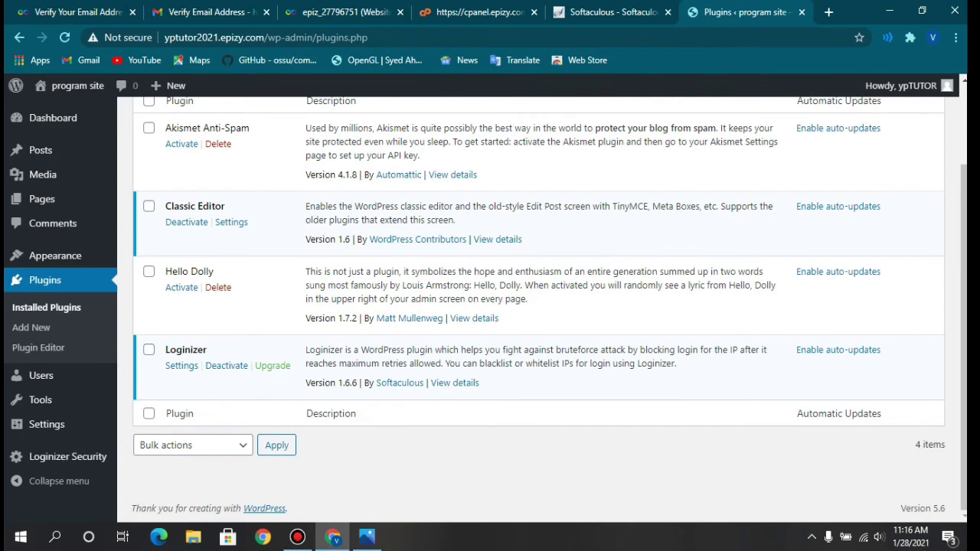
scroll(536, 306, up, 2)
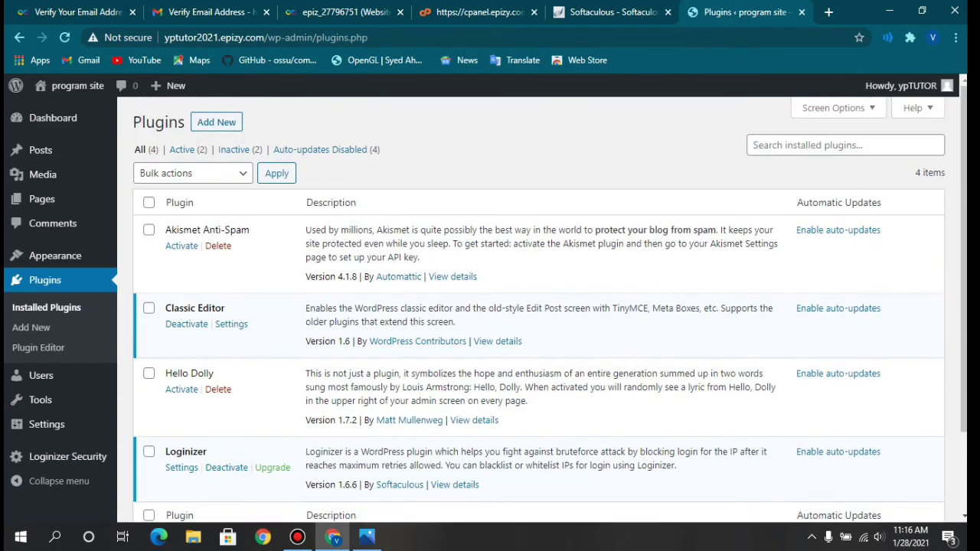
click(219, 389)
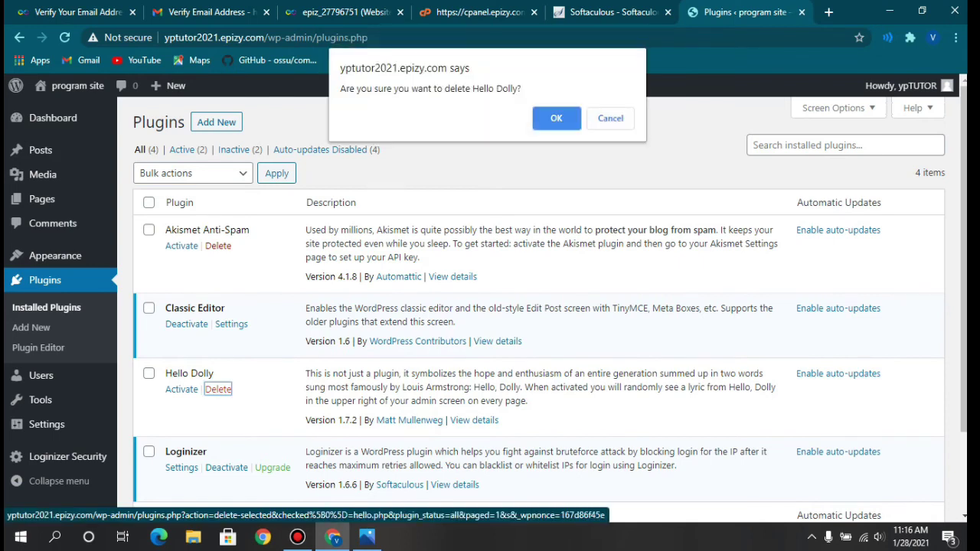
click(557, 118)
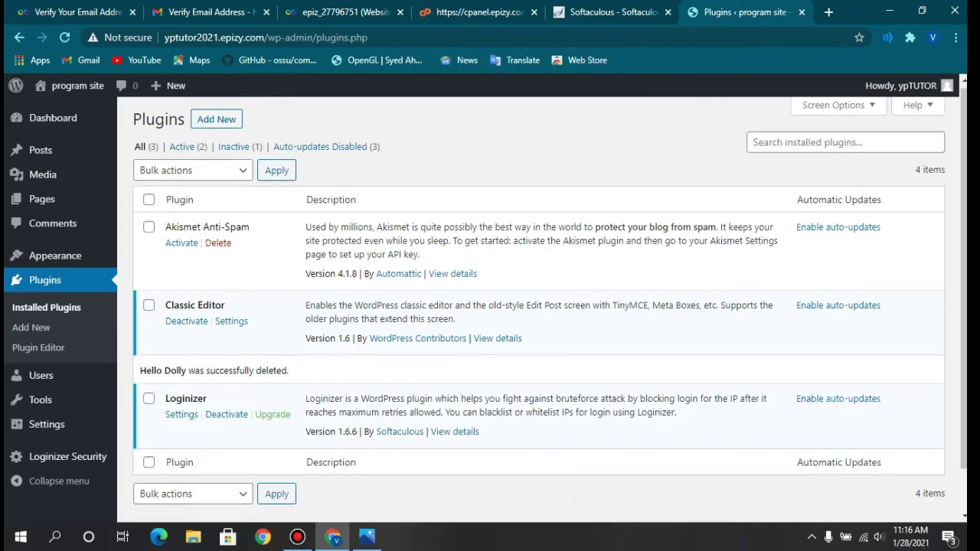
- Go back to the Themes screen
scroll(536, 306, down, 1)
scroll(536, 307, up, 1)
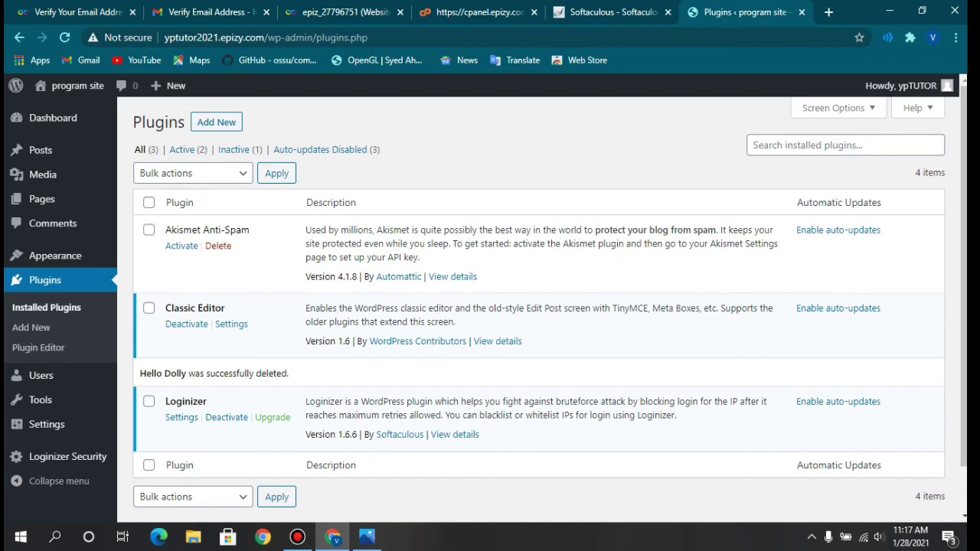
click(19, 37)
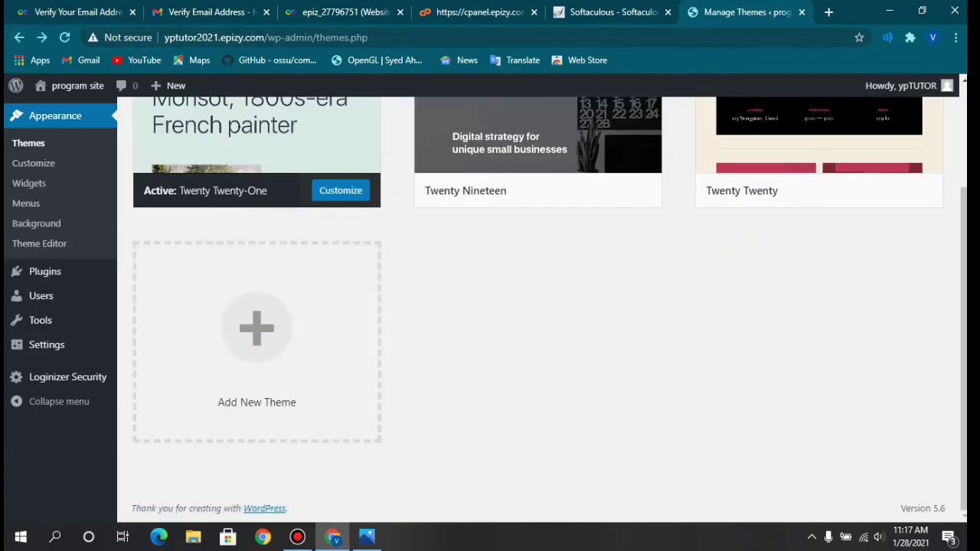
- Go back to the InfinityFree control panel and open phpMyAdmin from its Databases section
key(ctrl+shift+Tab)
key(ctrl+shift+Tab)
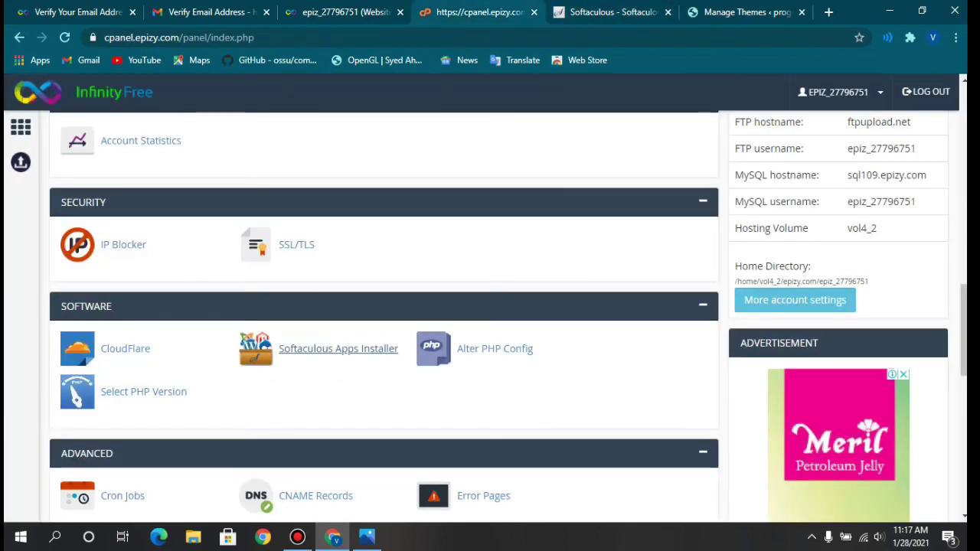
scroll(383, 317, up, 10)
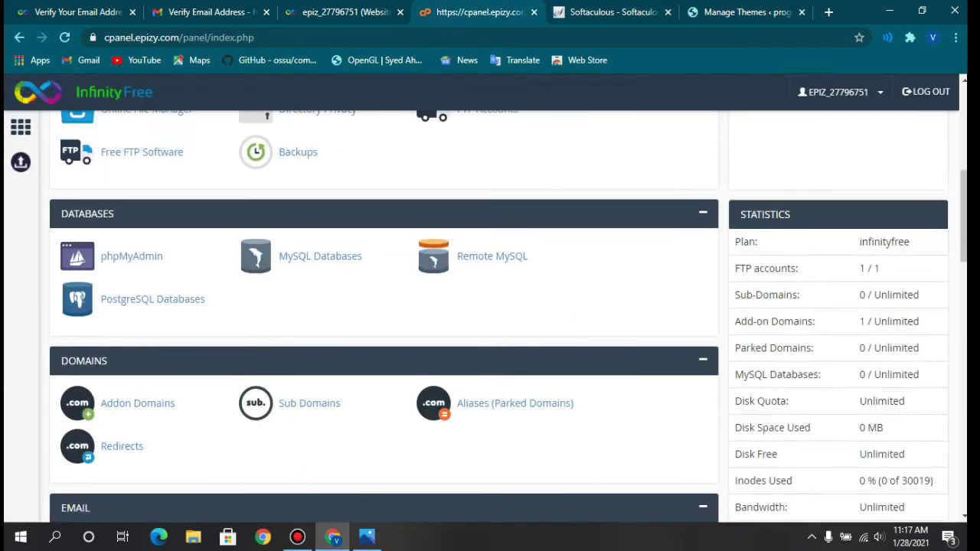
scroll(383, 317, up, 3)
scroll(383, 317, down, 7)
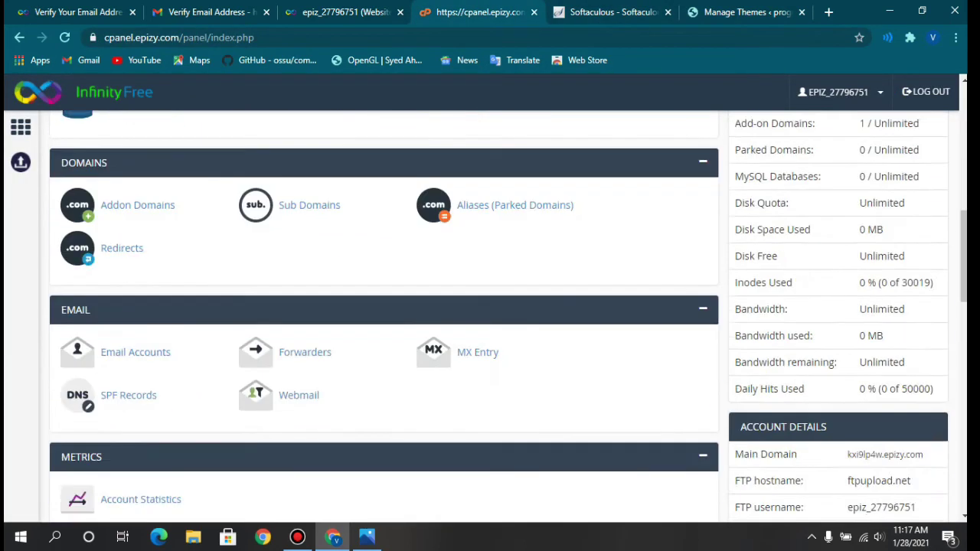
scroll(383, 317, up, 3)
click(131, 273)
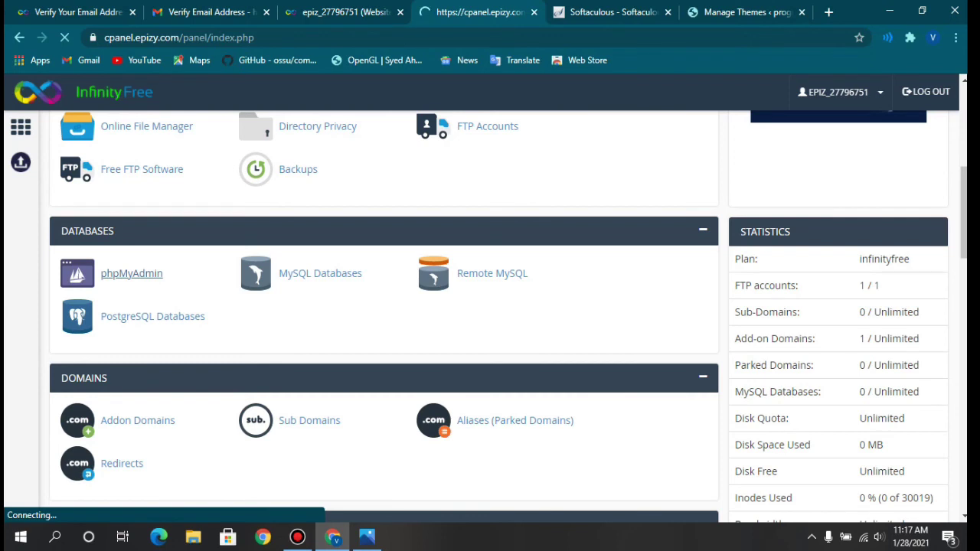
scroll(509, 317, down, 3)
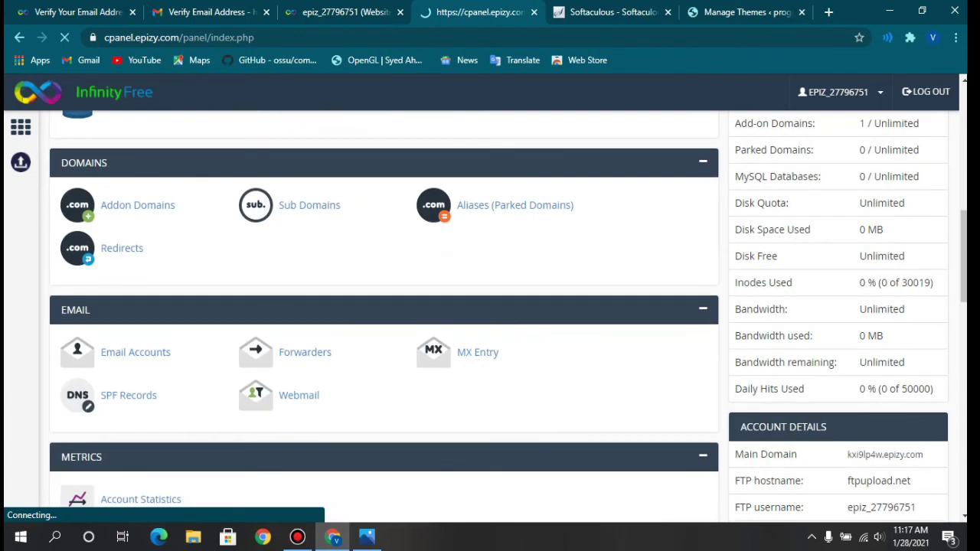
scroll(383, 317, up, 6)
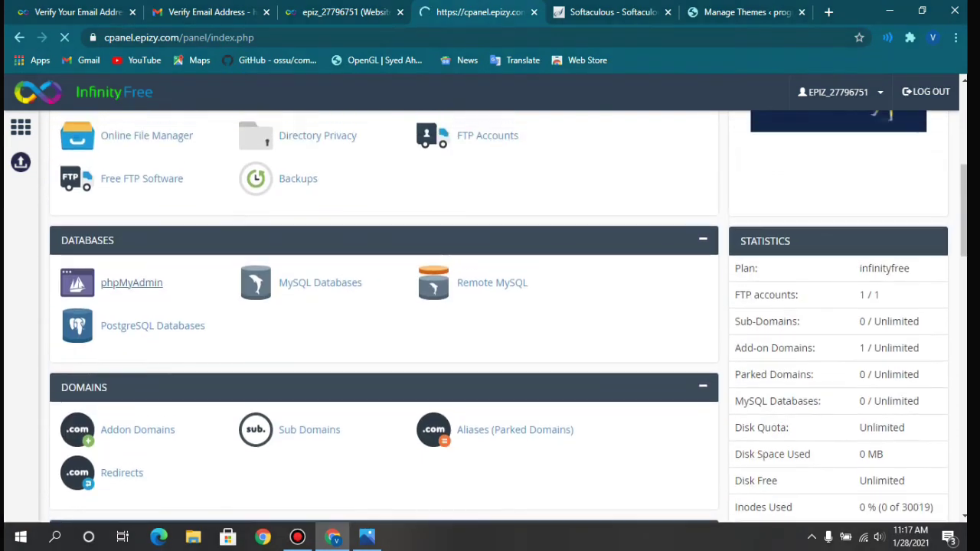
scroll(383, 317, up, 2)
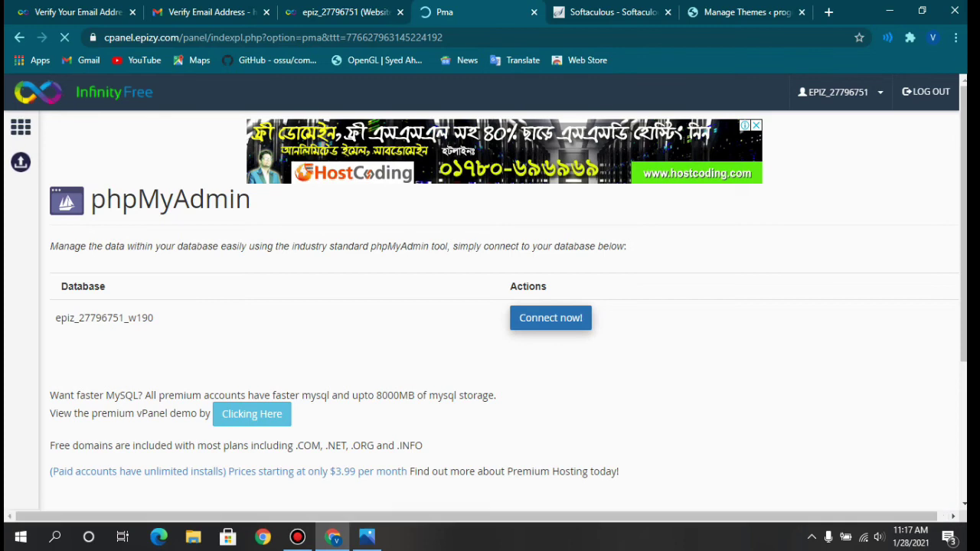
- Connect to the site's database and review its 13 wp93 WordPress tables
click(551, 318)
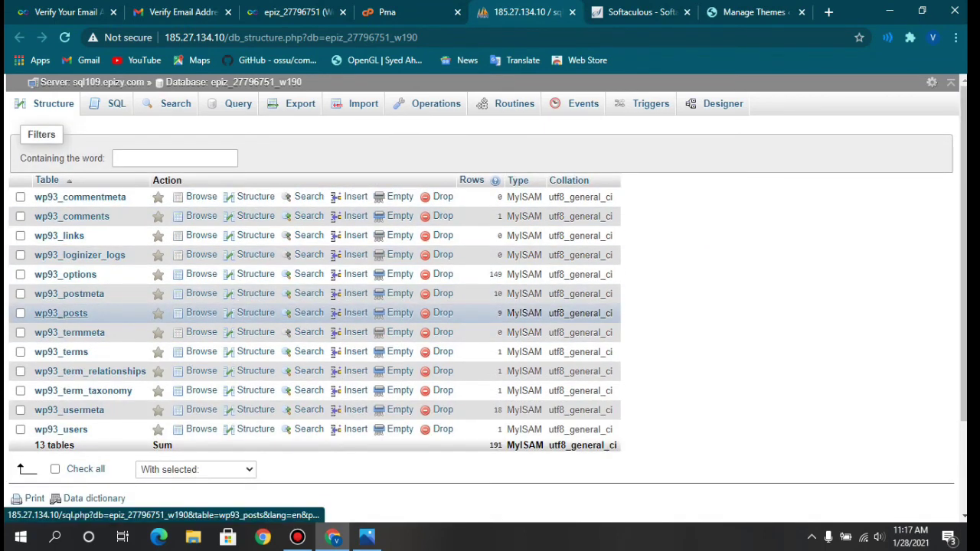
scroll(353, 409, down, 2)
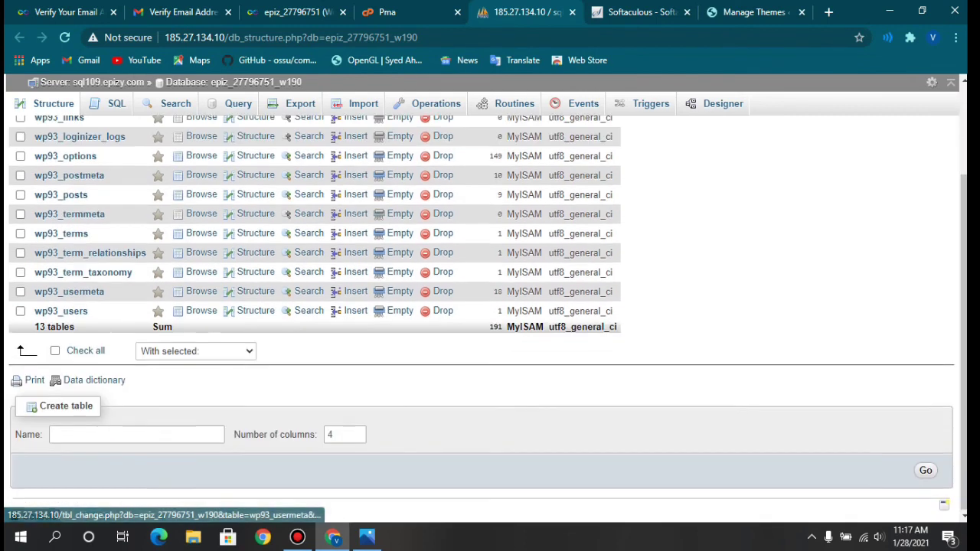
click(386, 11)
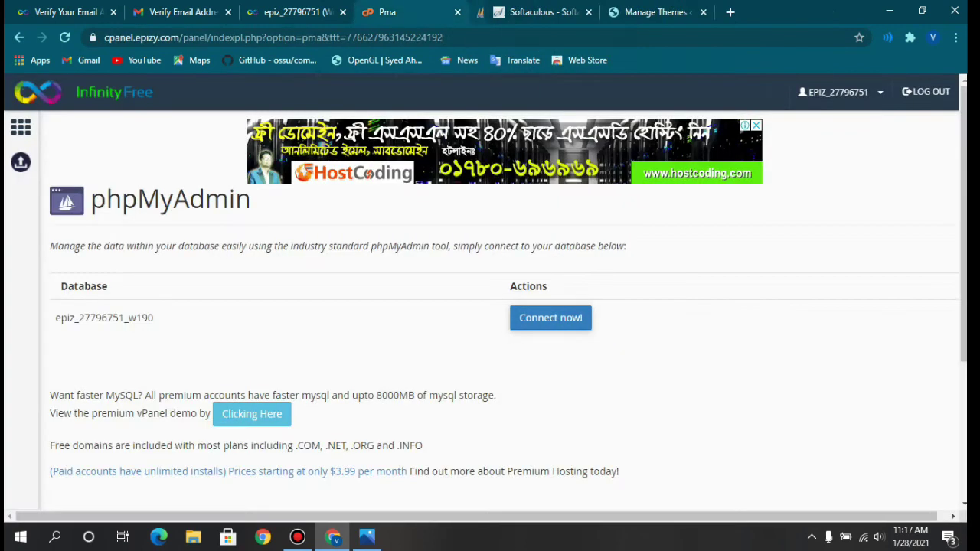
click(549, 317)
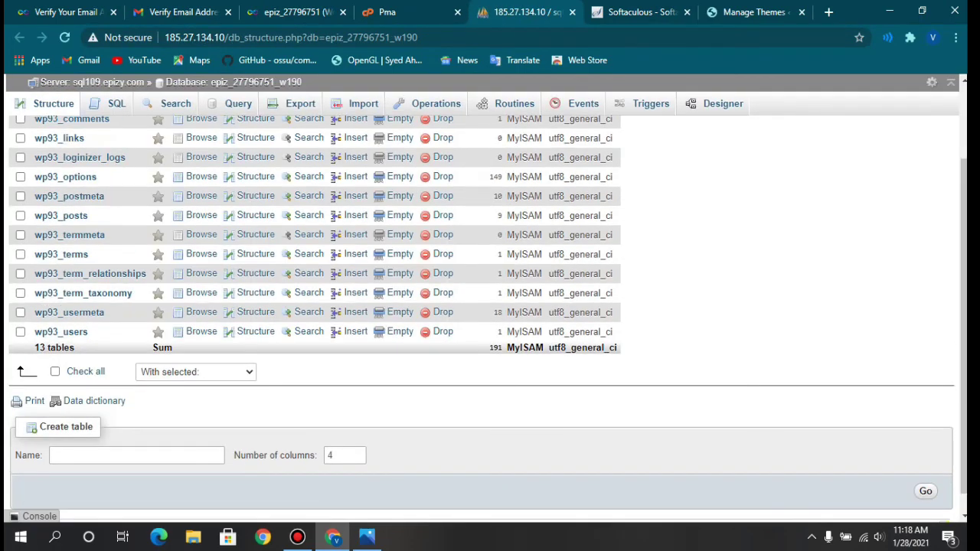
- Close the phpMyAdmin tab and go back to the control panel home page
click(926, 491)
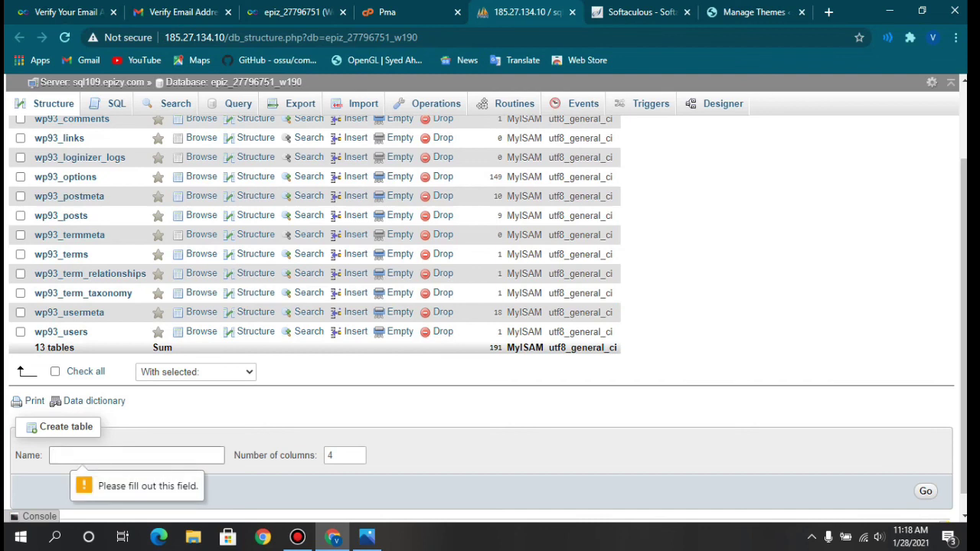
scroll(490, 306, up, 2)
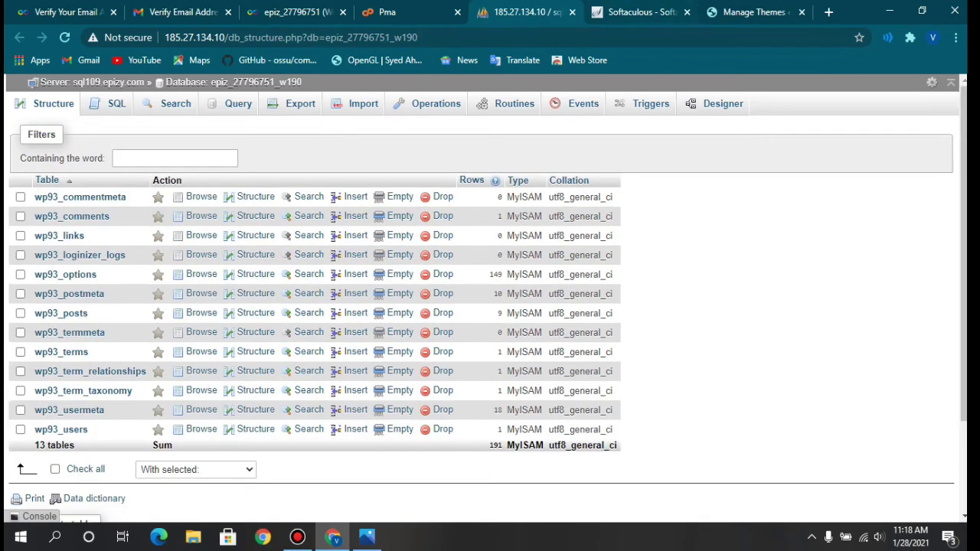
click(572, 12)
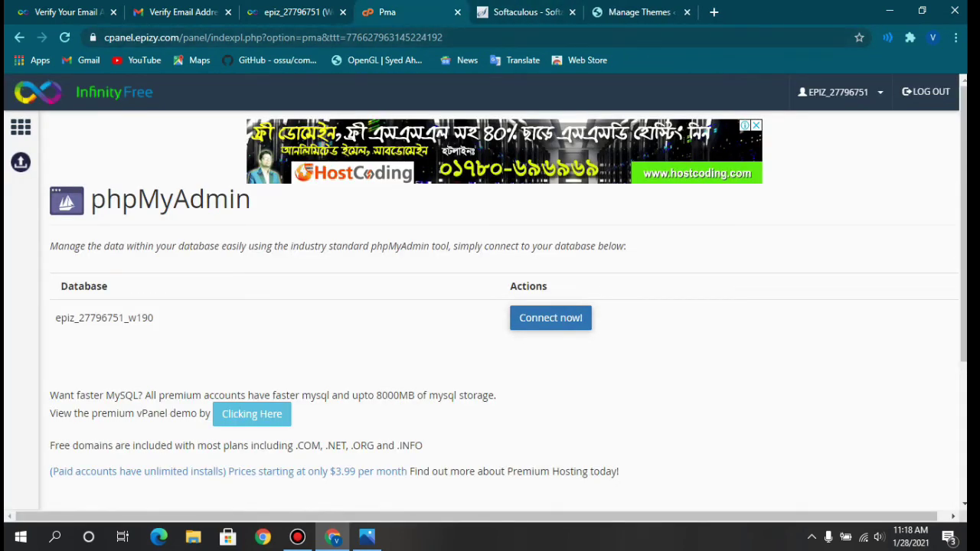
click(19, 37)
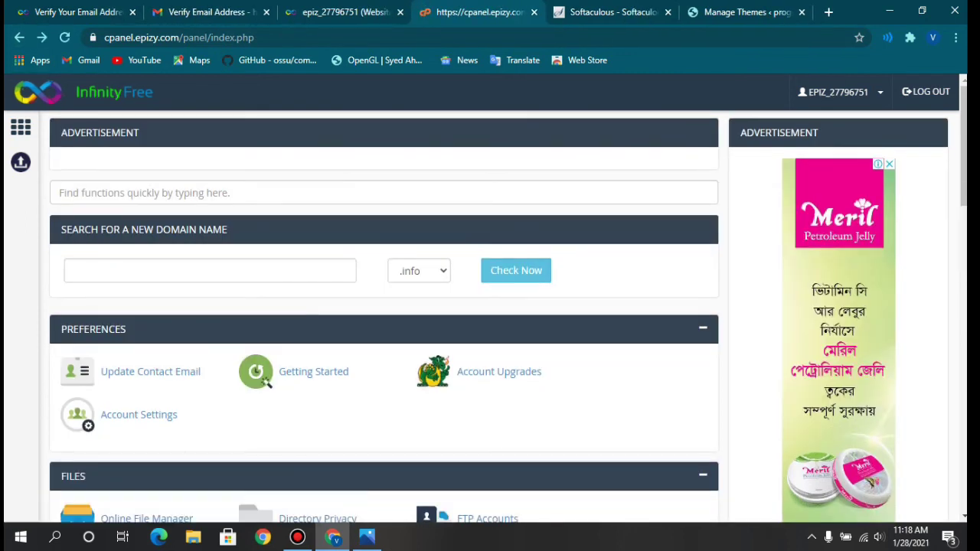
- Scroll through the remaining control panel sections, then switch to the WordPress themes tab
scroll(383, 306, down, 4)
scroll(383, 306, down, 5)
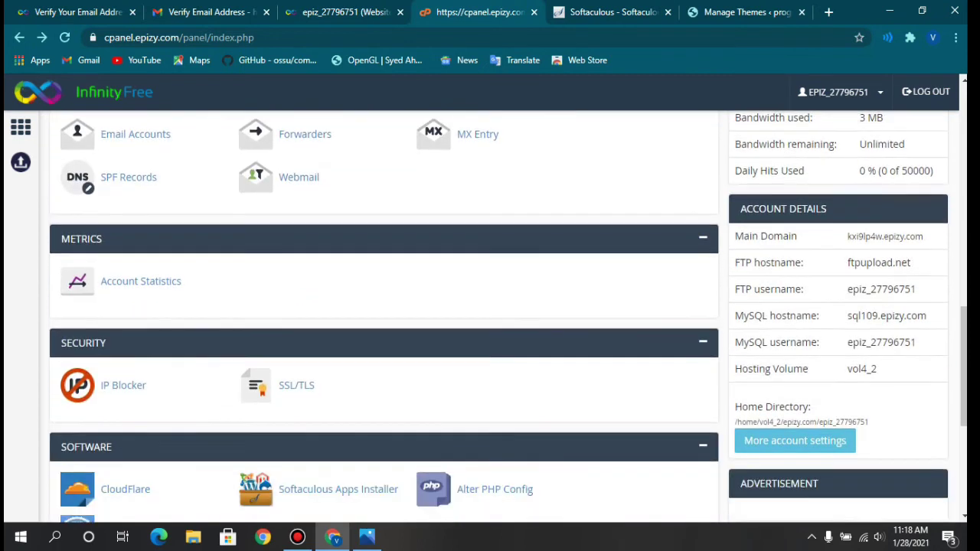
scroll(498, 239, up, 2)
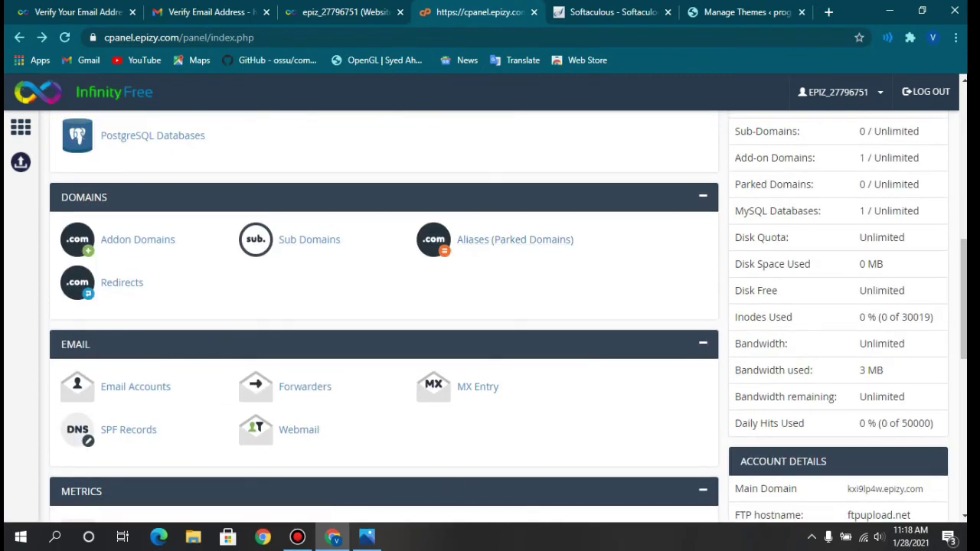
scroll(383, 316, up, 10)
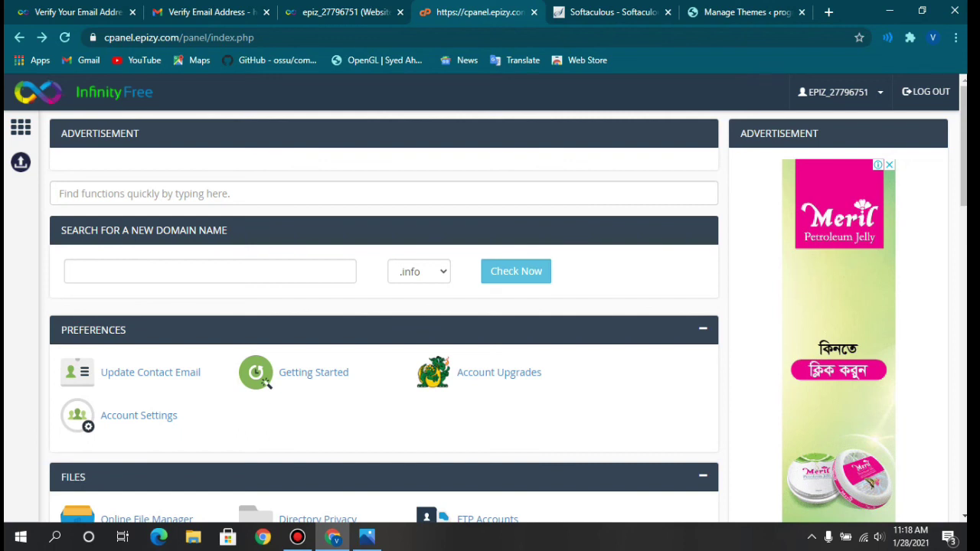
scroll(383, 317, down, 5)
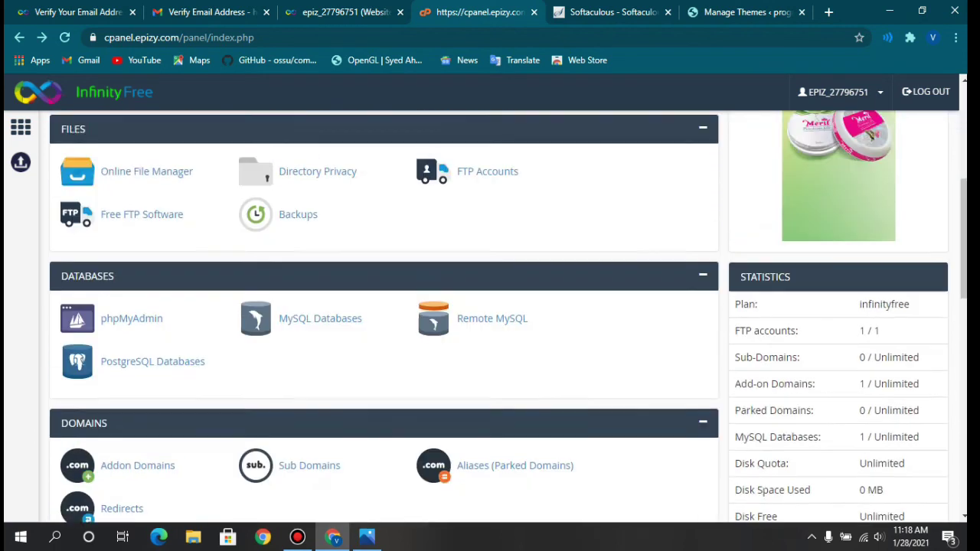
scroll(383, 317, up, 2)
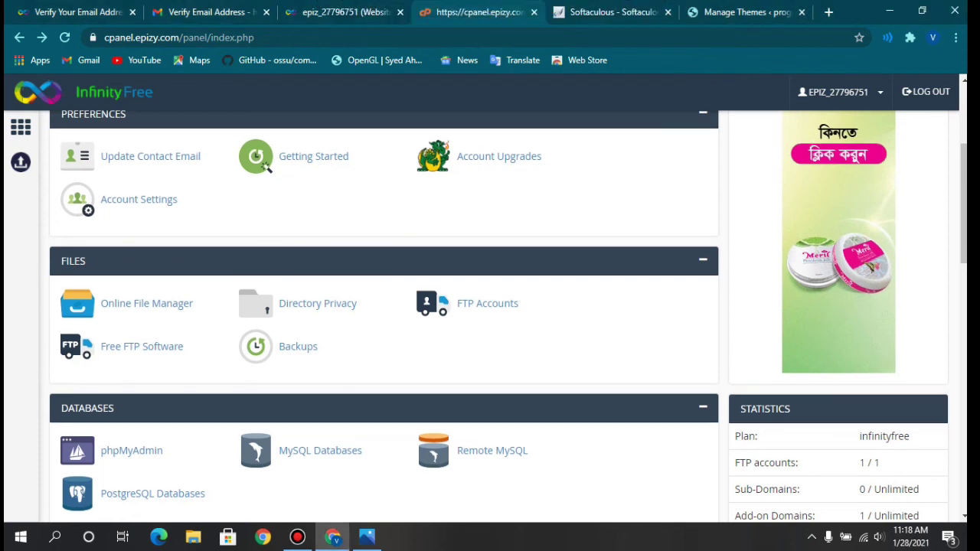
scroll(509, 317, down, 3)
scroll(508, 317, up, 1)
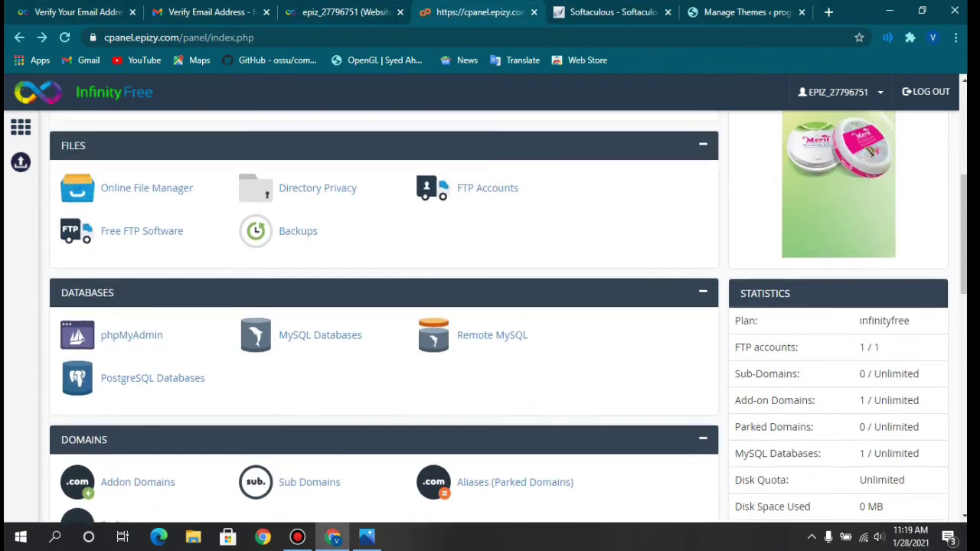
scroll(460, 317, up, 4)
scroll(459, 317, down, 5)
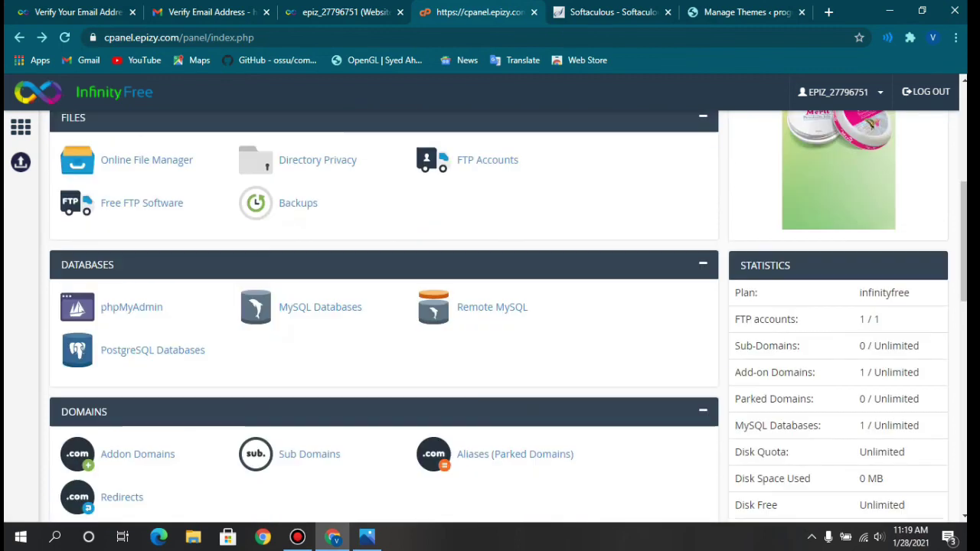
scroll(460, 317, down, 3)
scroll(383, 317, up, 5)
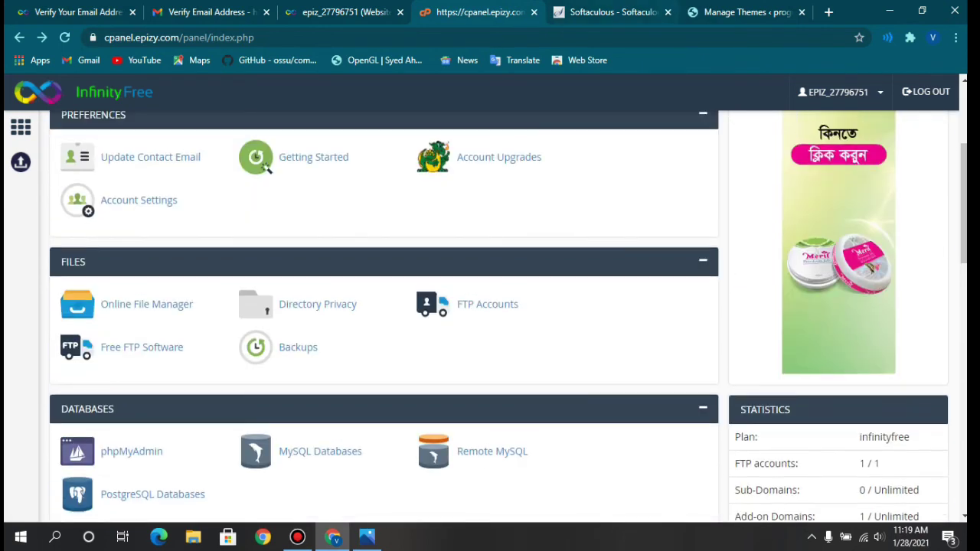
click(746, 12)
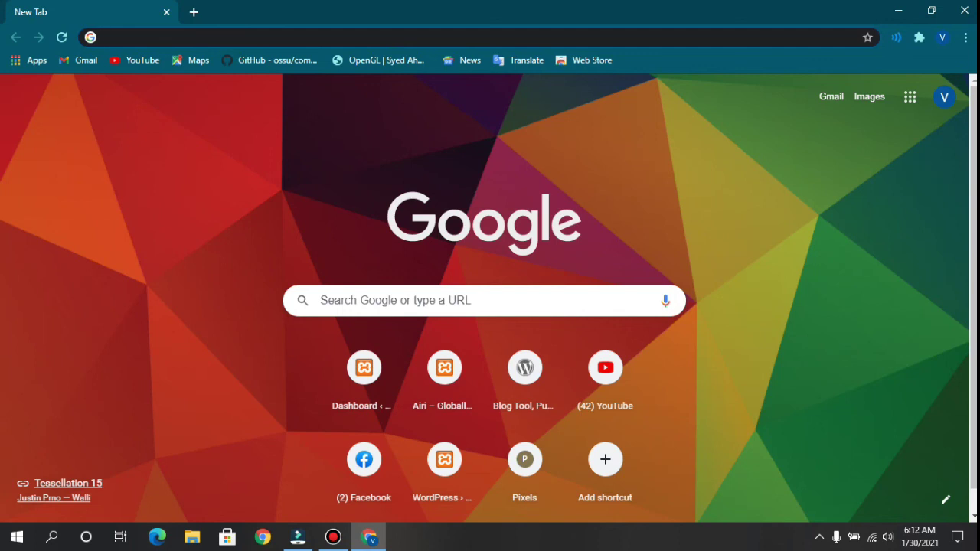
- Load yptutor2021.epizy.com and scroll through the live PROGRAM SITE's Hello world! post
text(www.)
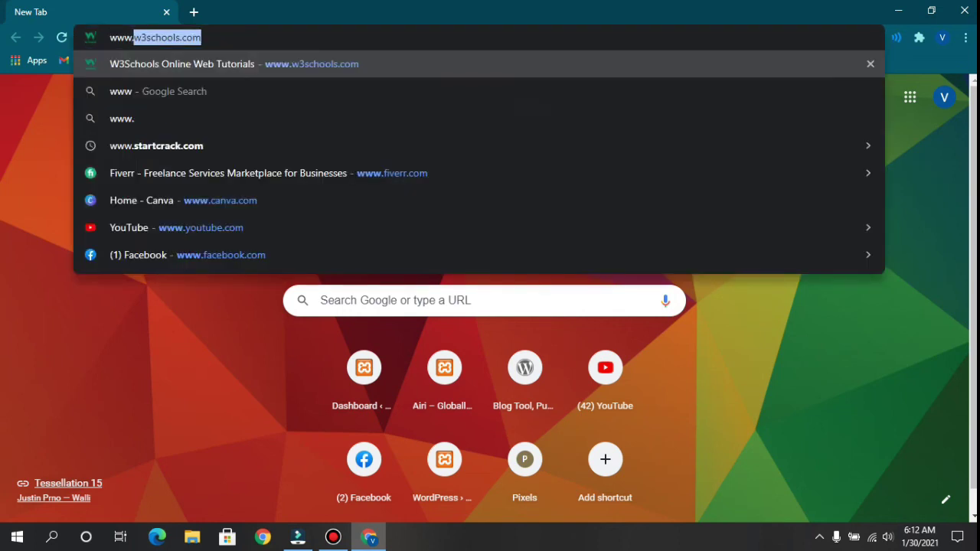
text(yptu)
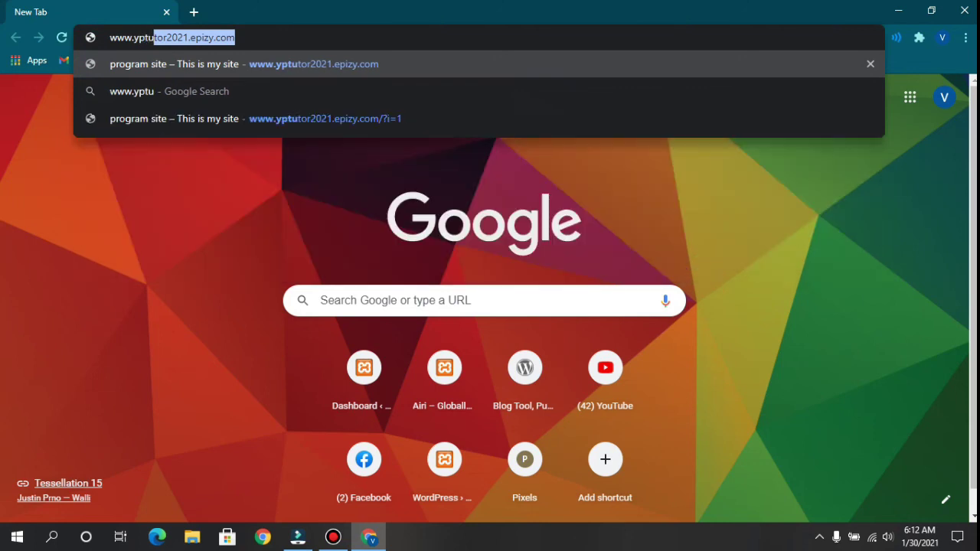
key(Right)
key(Return)
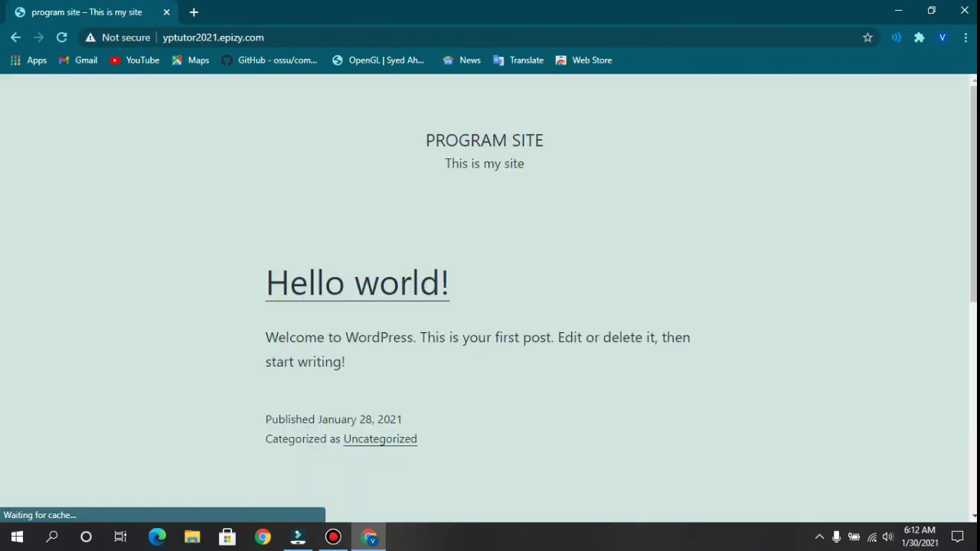
scroll(490, 299, down, 1)
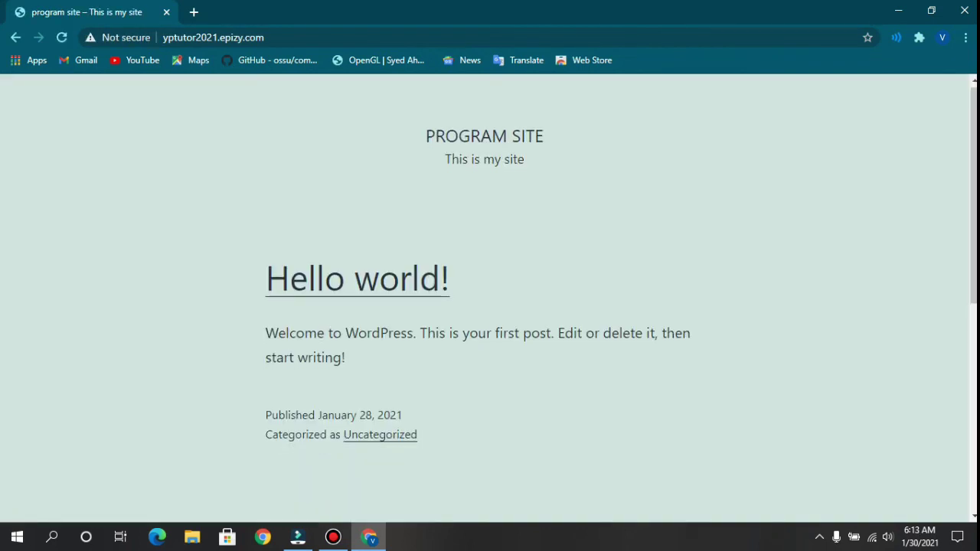
scroll(490, 299, down, 4)
scroll(491, 299, up, 5)
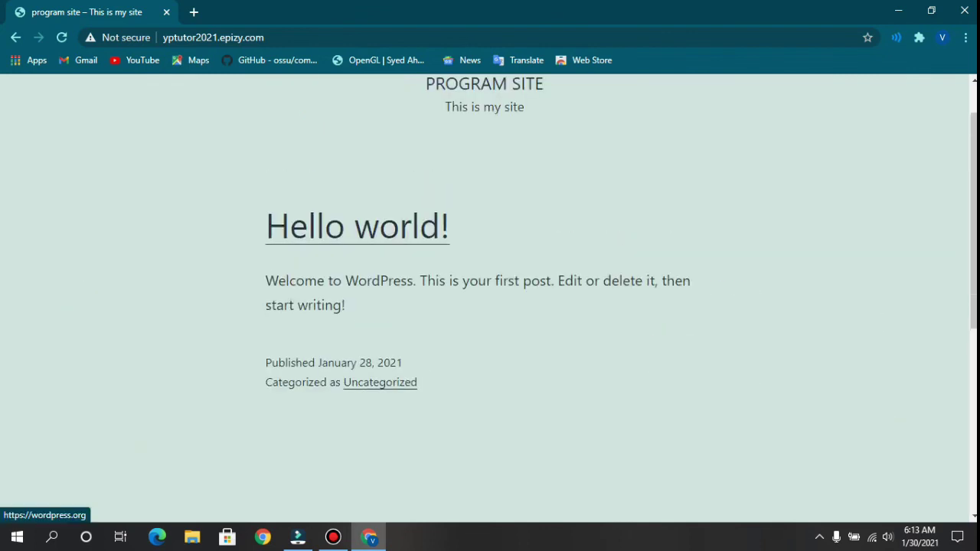